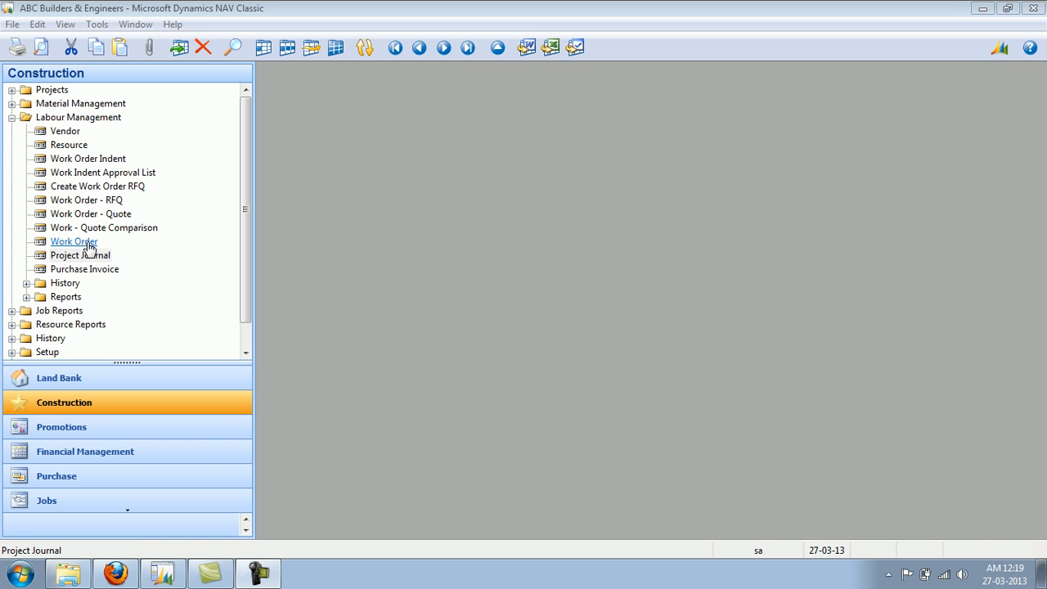
Look through the Labour Management pages from Work Order Indent to Work - Quote Comparison, ending on work order WO-000064.
click(75, 242)
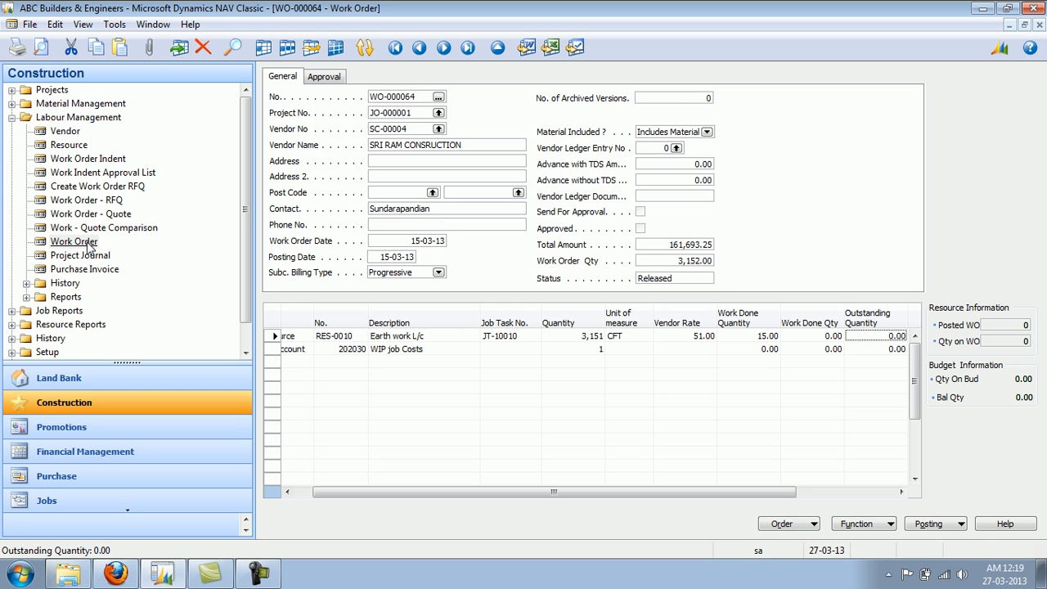
click(88, 160)
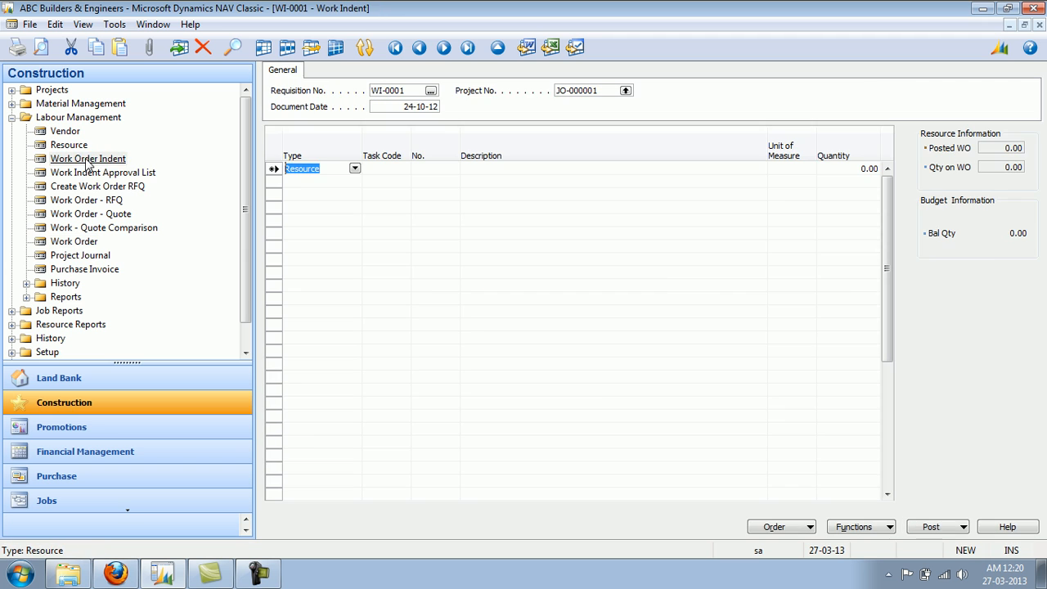
click(103, 174)
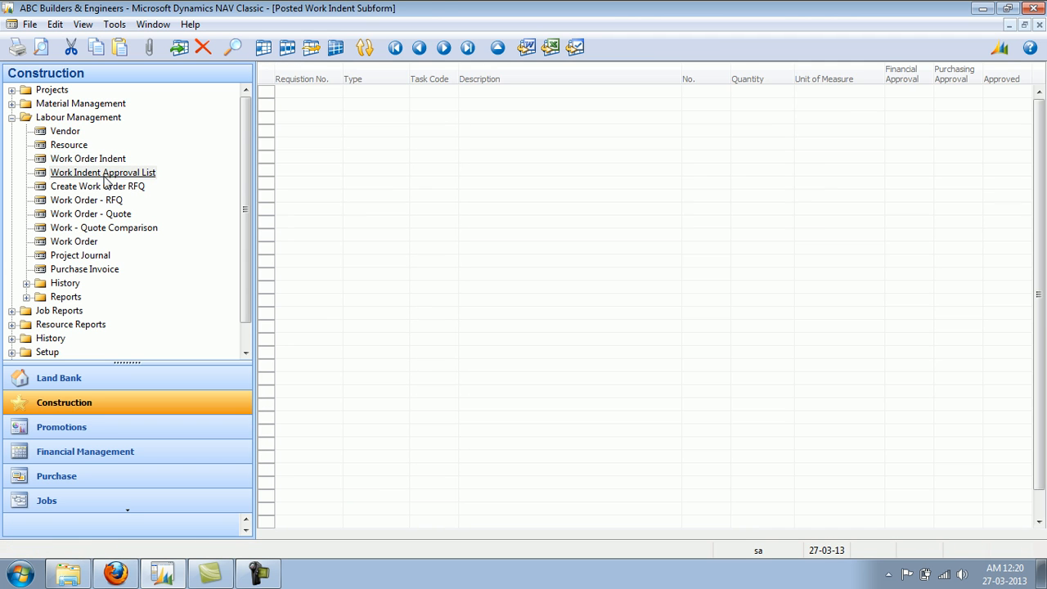
click(110, 188)
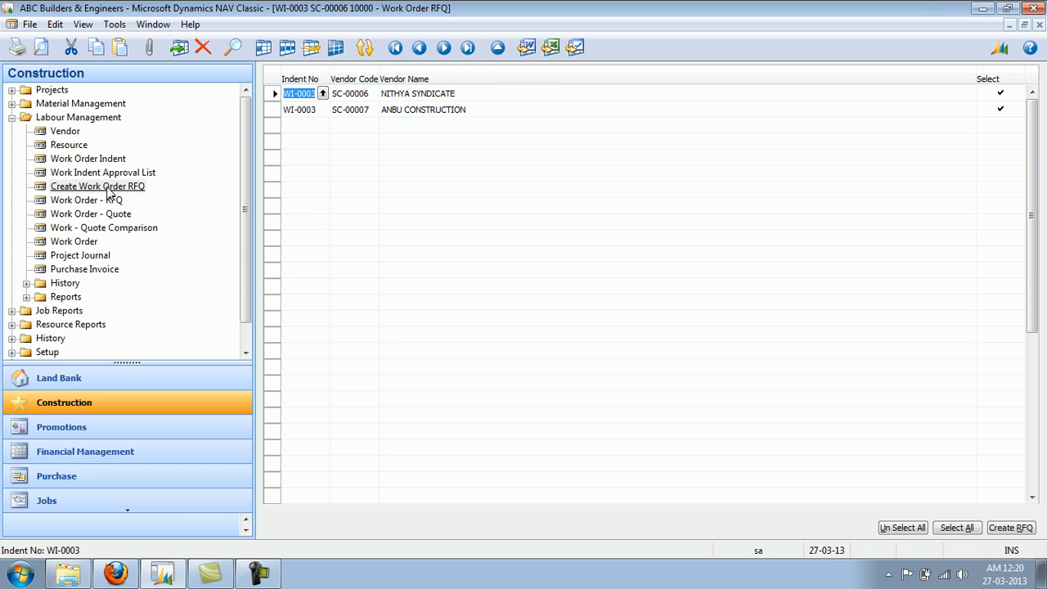
click(112, 201)
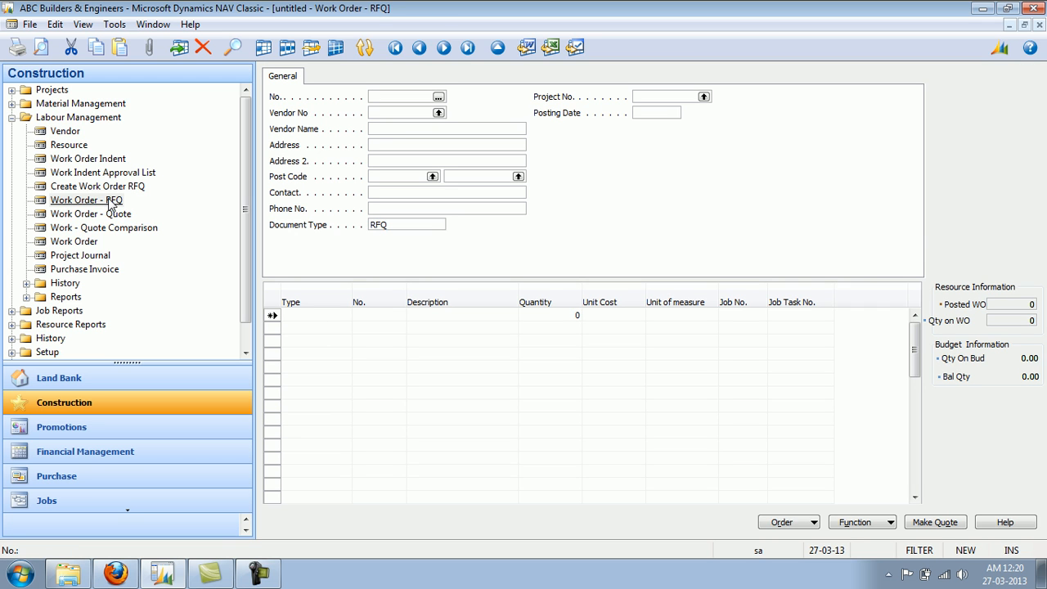
click(122, 217)
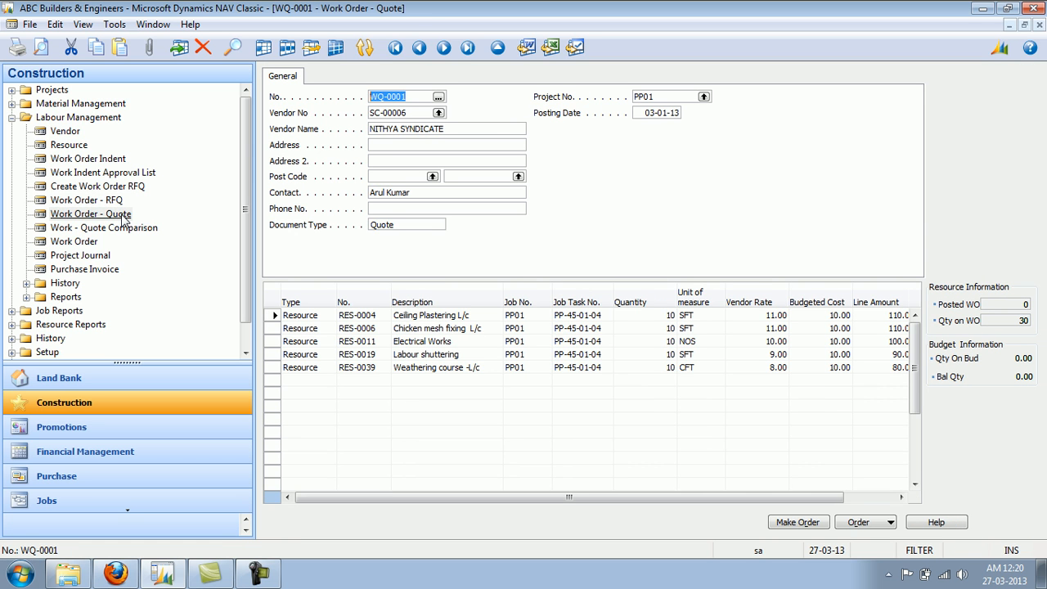
click(124, 230)
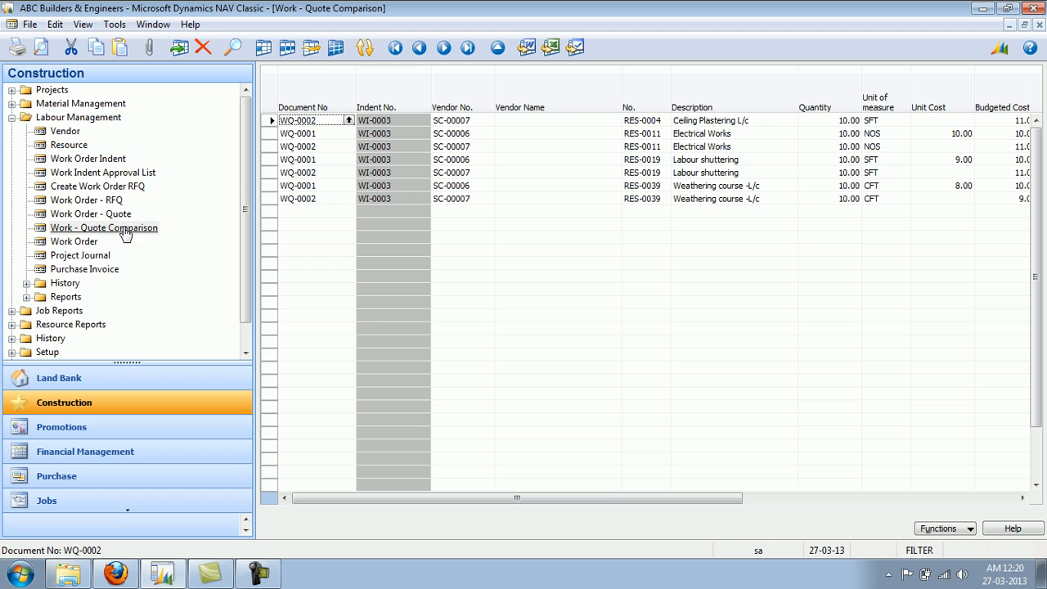
click(90, 246)
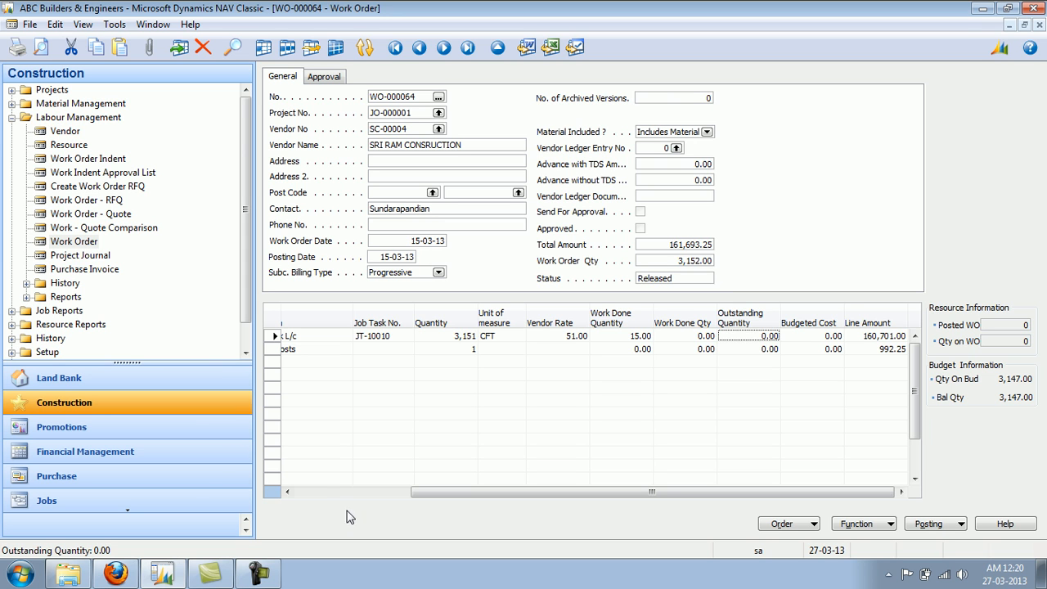
Review the work order's resource lines and the available options for subcontractor billing type and material inclusion.
click(319, 492)
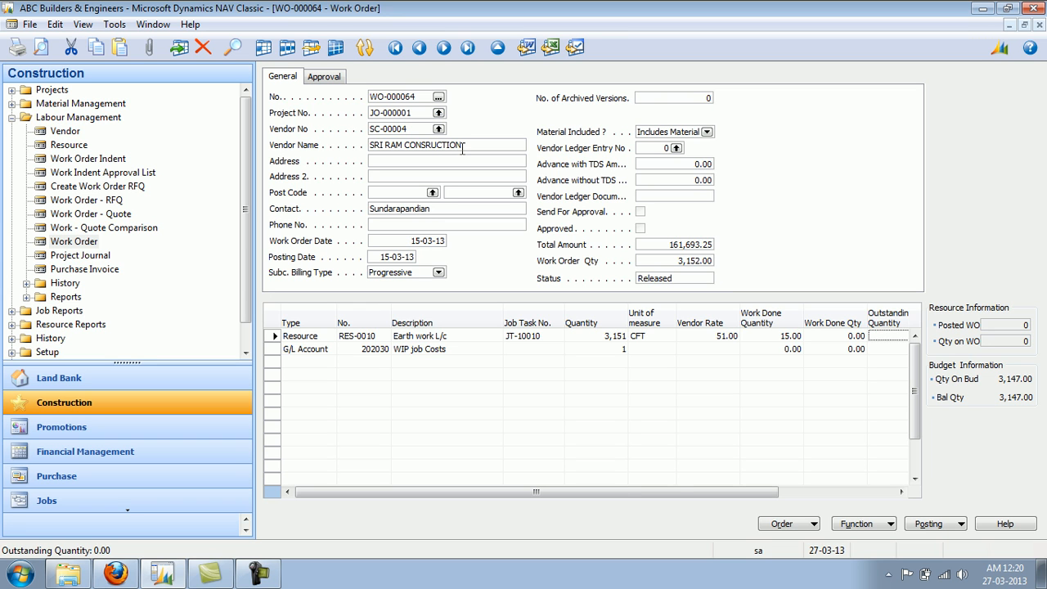
click(439, 273)
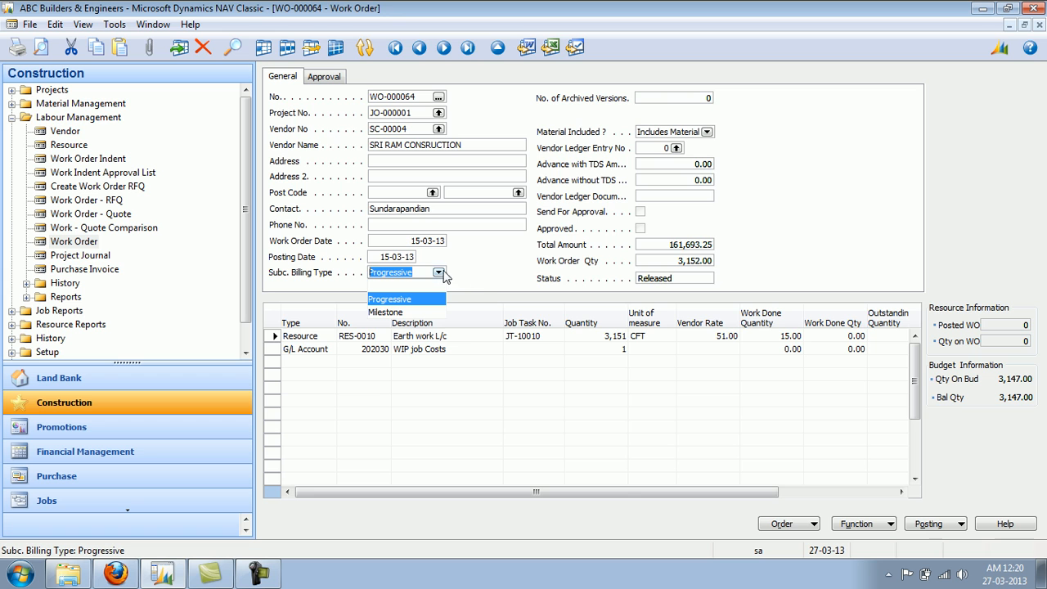
click(494, 284)
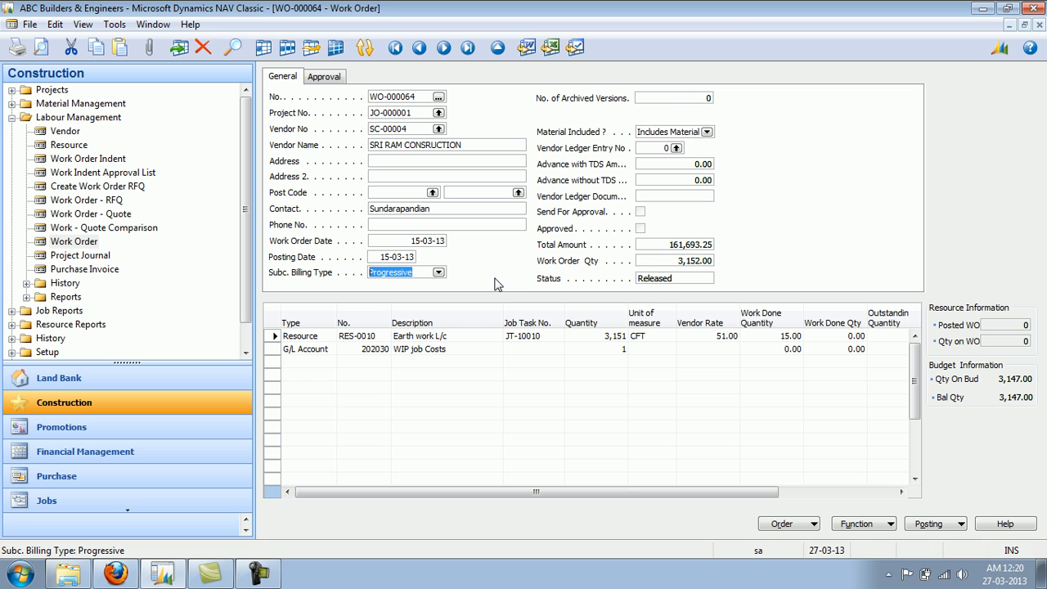
click(708, 132)
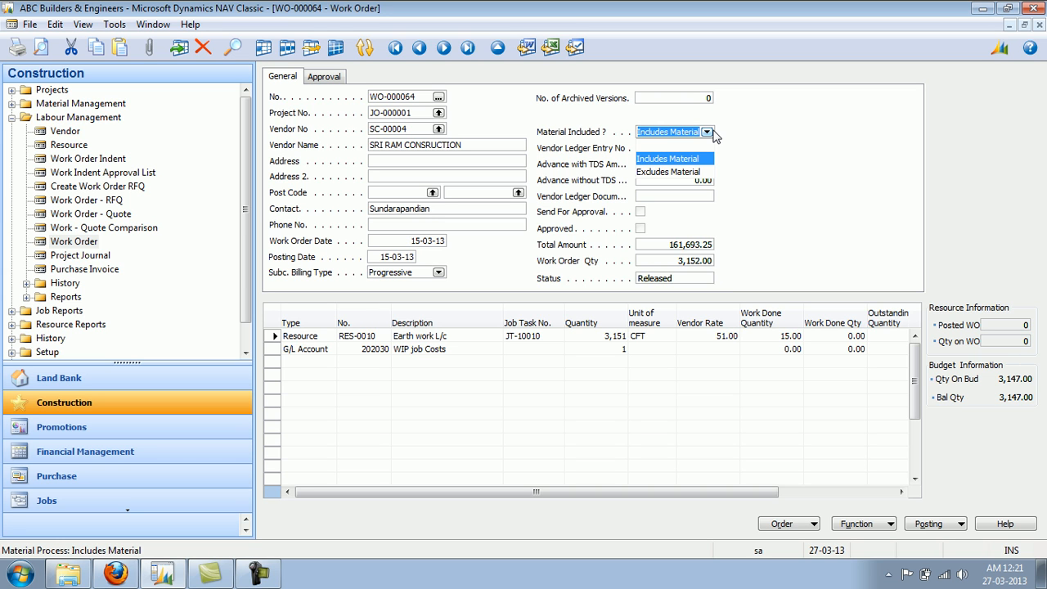
key(Tab)
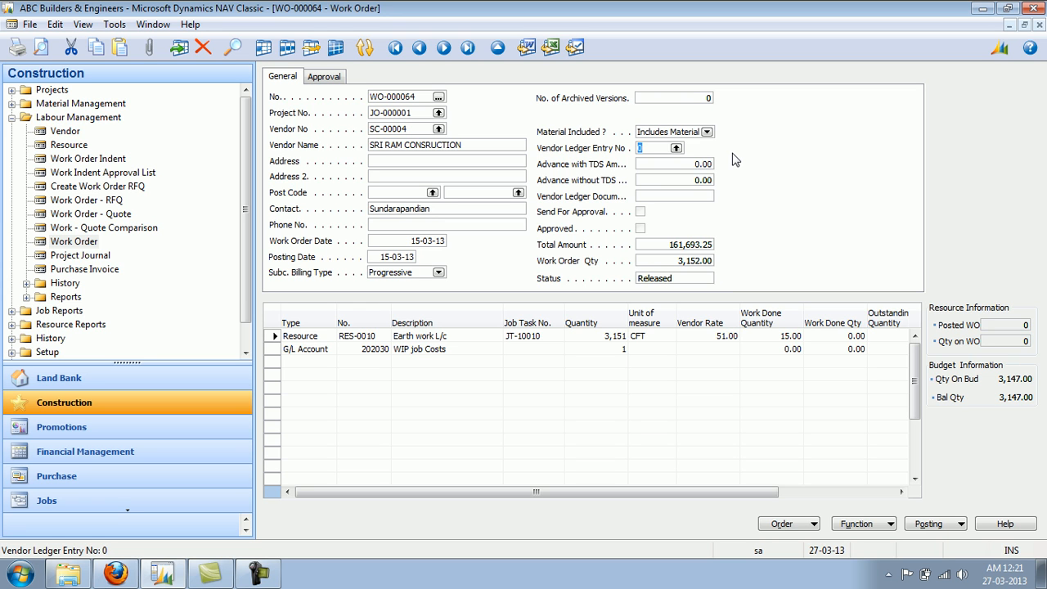
View the job budget lines offered as source lines for the work order, and close the list without selecting any.
click(806, 527)
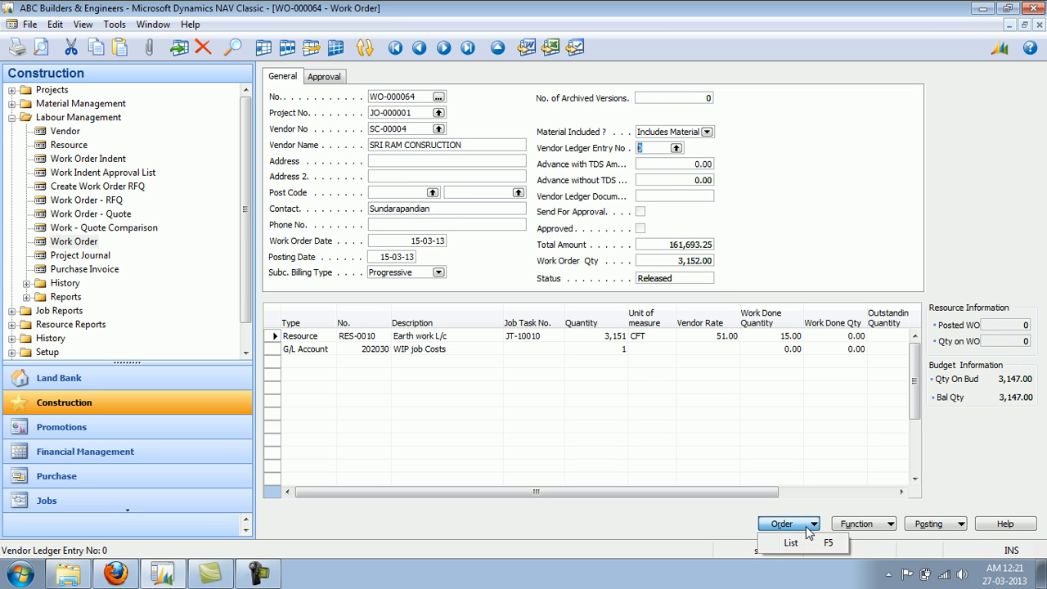
click(869, 527)
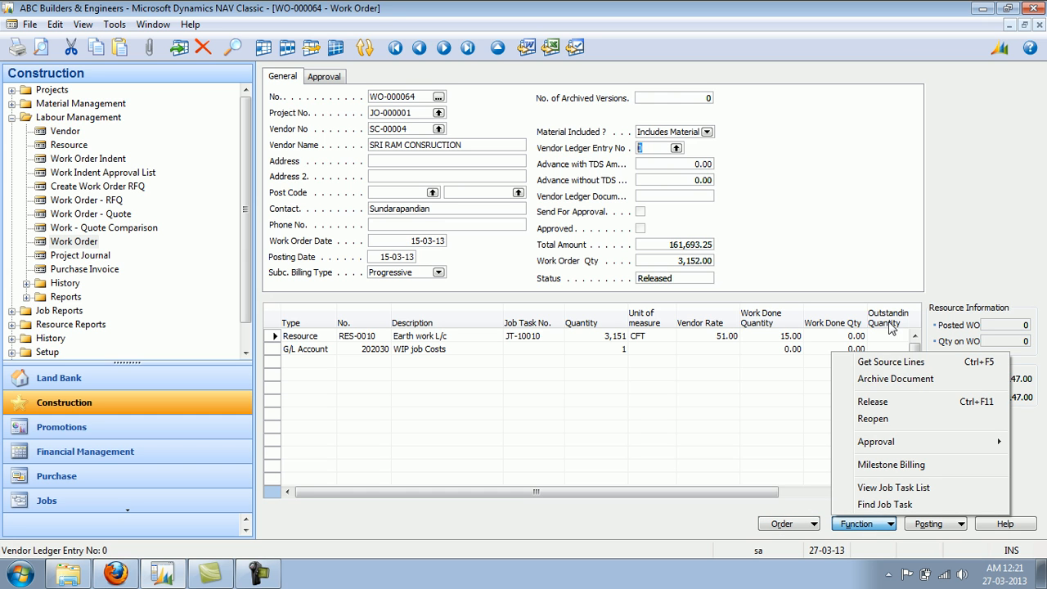
click(890, 362)
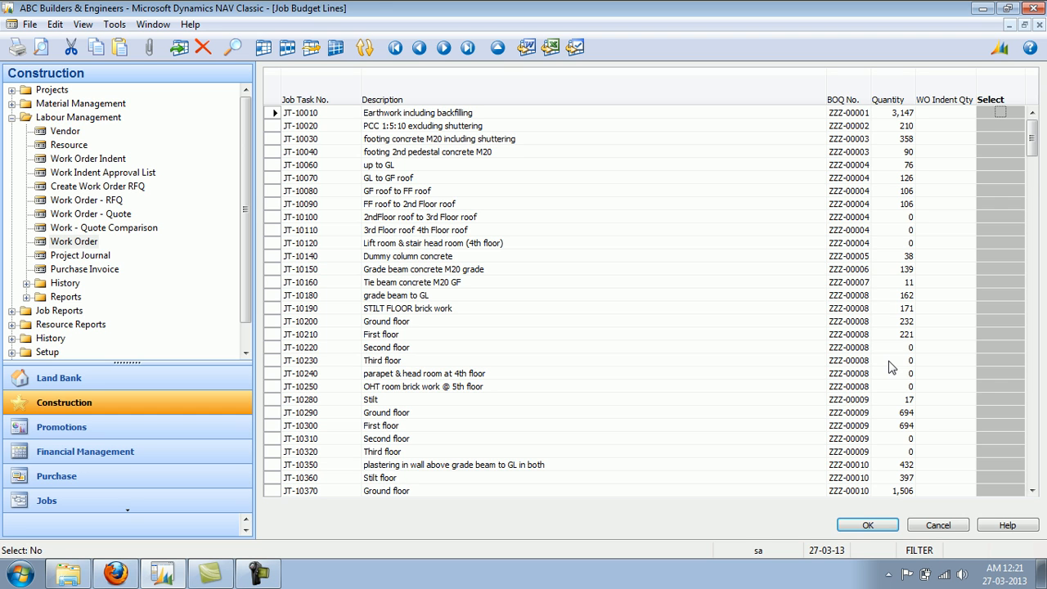
key(Escape)
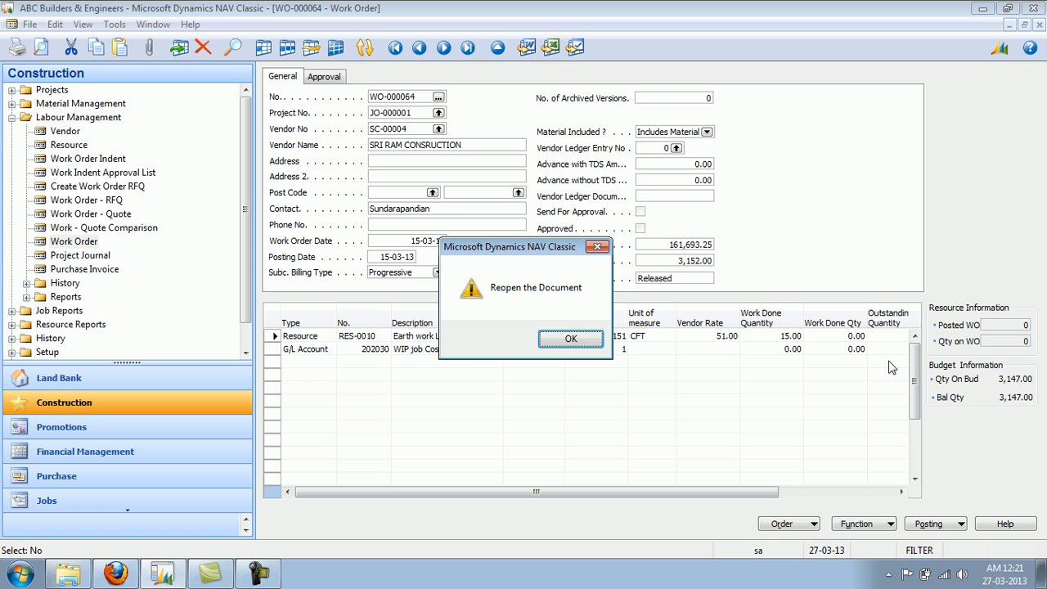
click(572, 341)
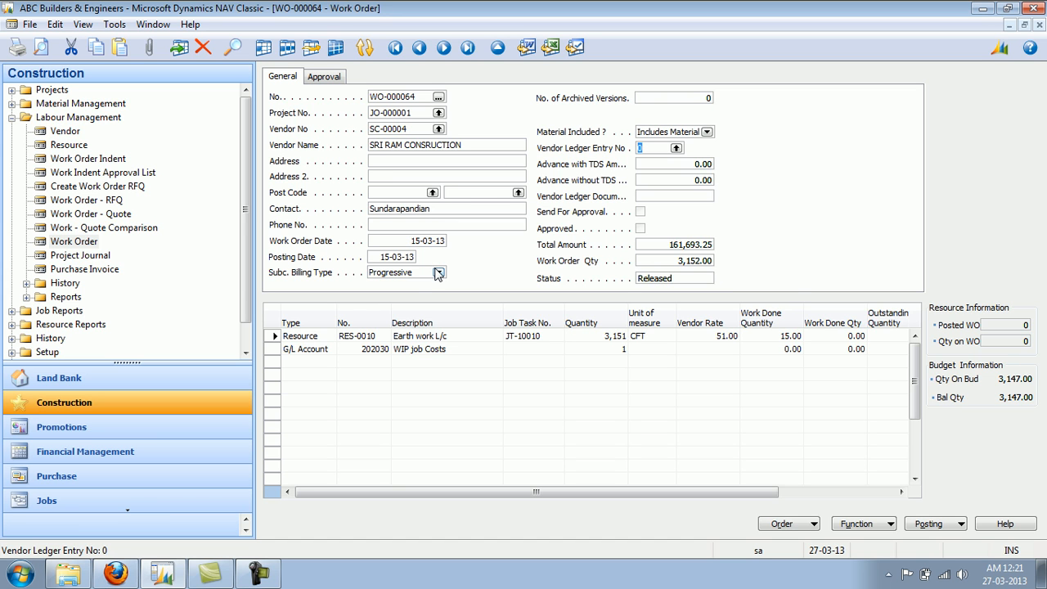
Open Milestone Billing for work order WO-000064.
click(467, 335)
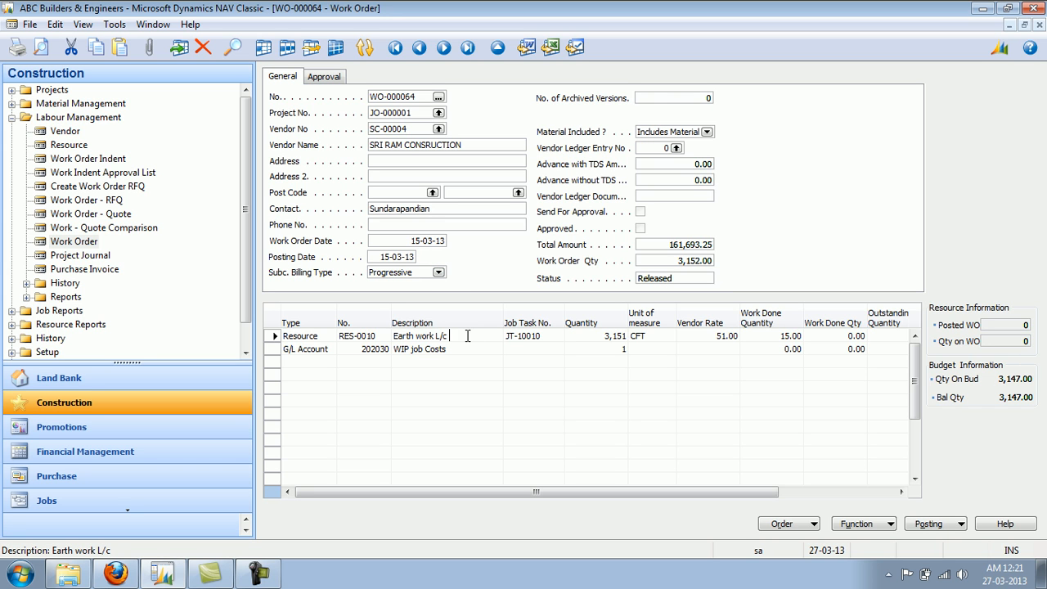
click(861, 527)
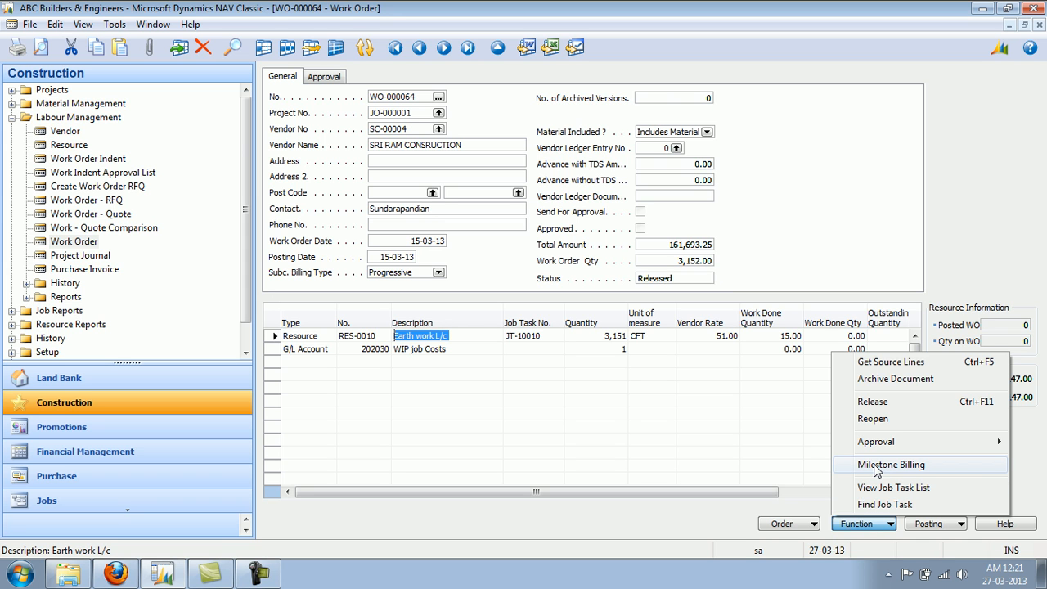
click(876, 464)
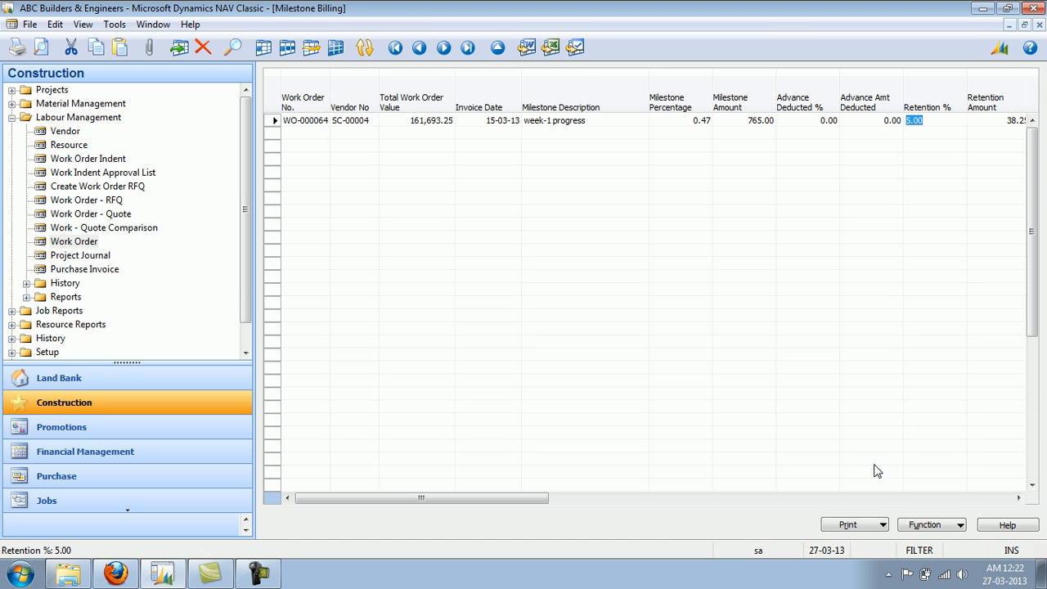
Add a new milestone billing line for the work order with the description "week-2 progress".
key(shift+Tab)
key(shift+Tab)
key(shift+Tab)
key(shift+Tab)
key(shift+Tab)
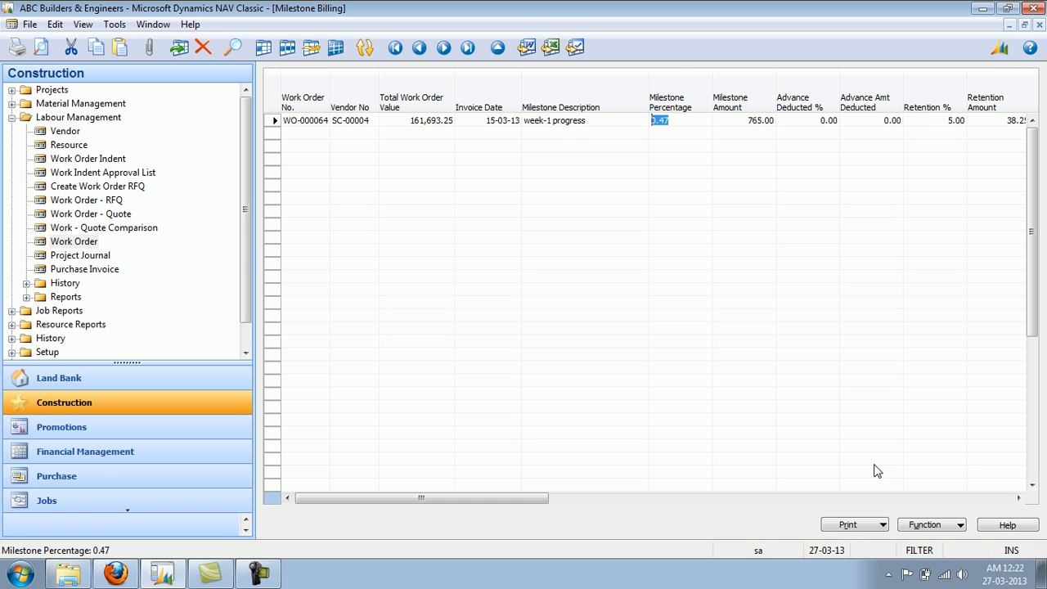
key(F3)
key(Tab)
key(Tab)
key(Tab)
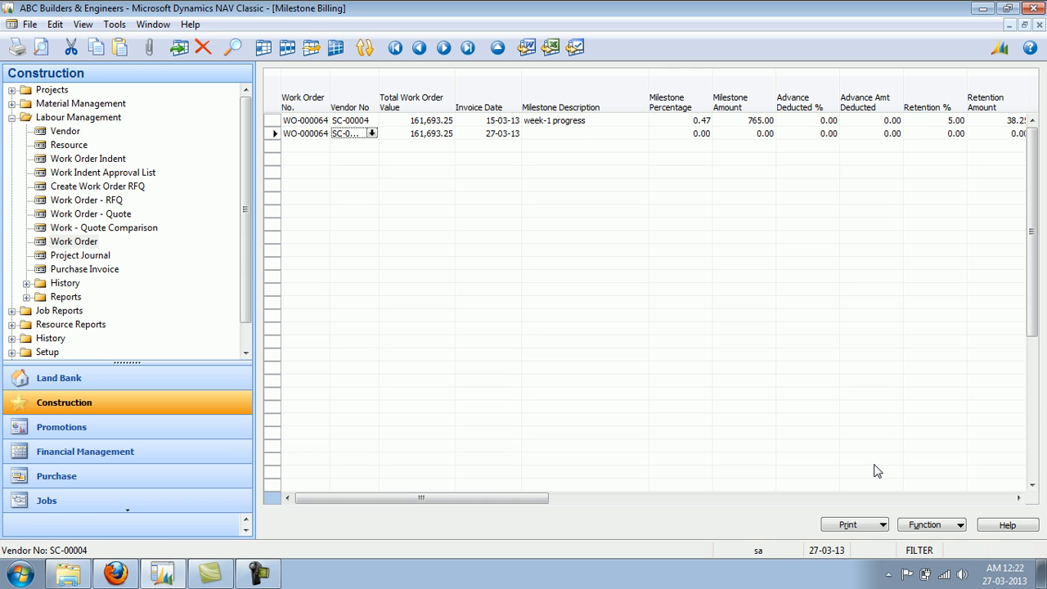
key(Tab)
text(week-2 progress)
key(Tab)
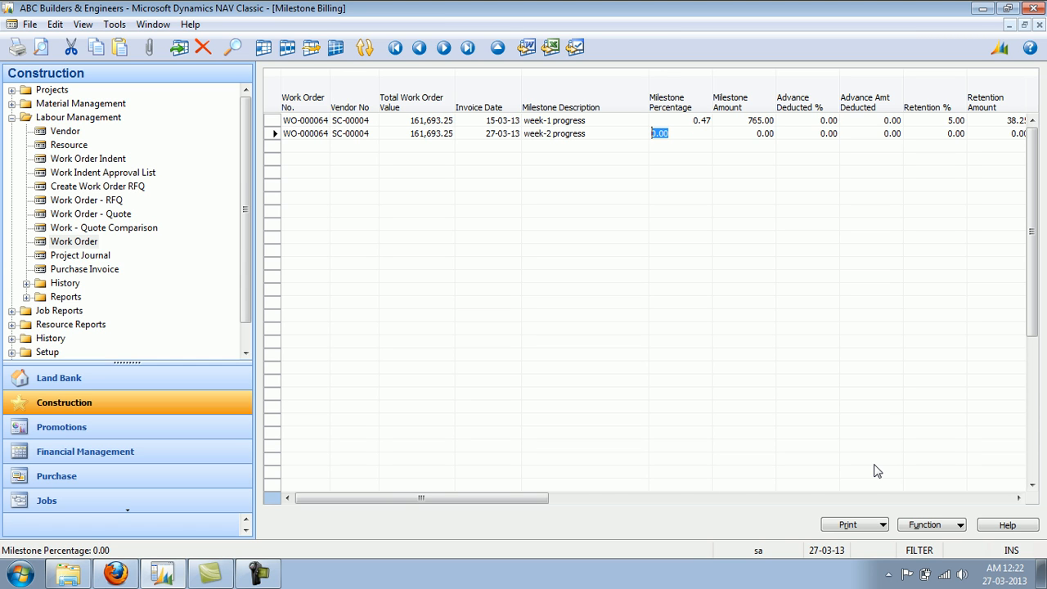
Try to set the milestone percentage of the week-2 progress line to 10.
text(10)
key(Tab)
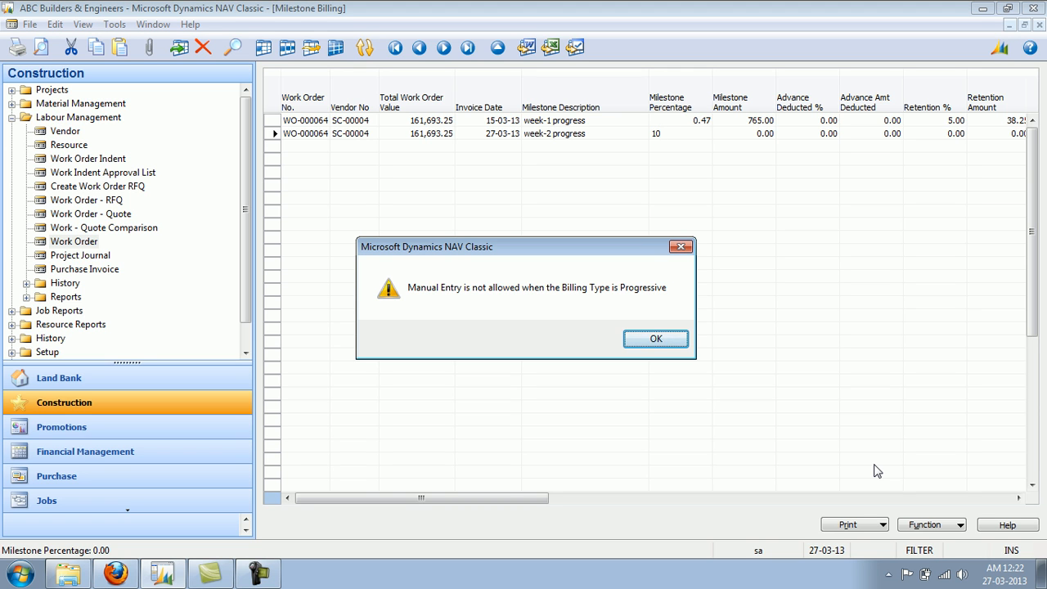
key(Return)
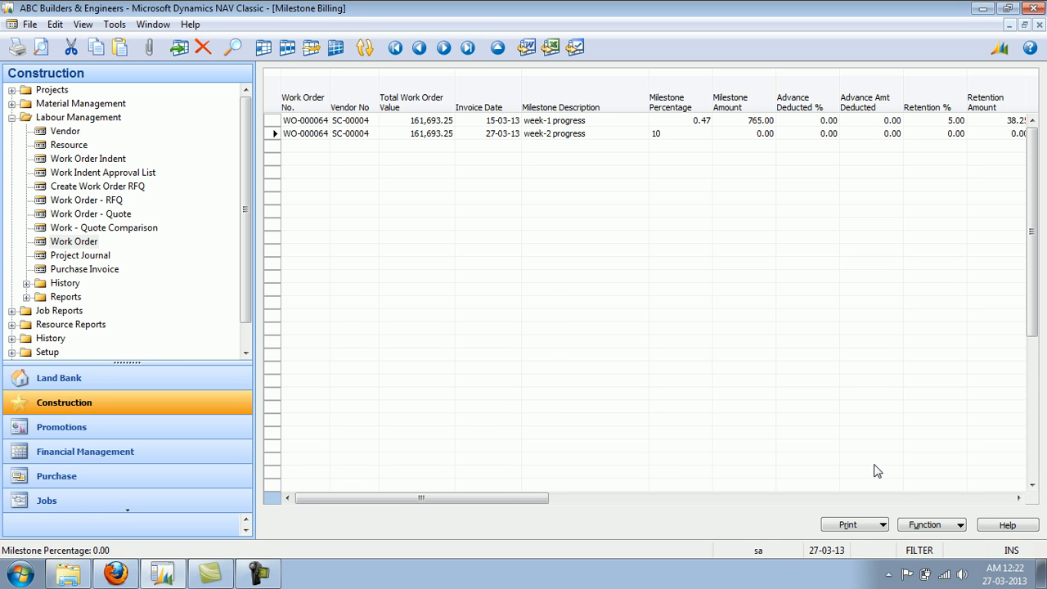
key(Escape)
key(Tab)
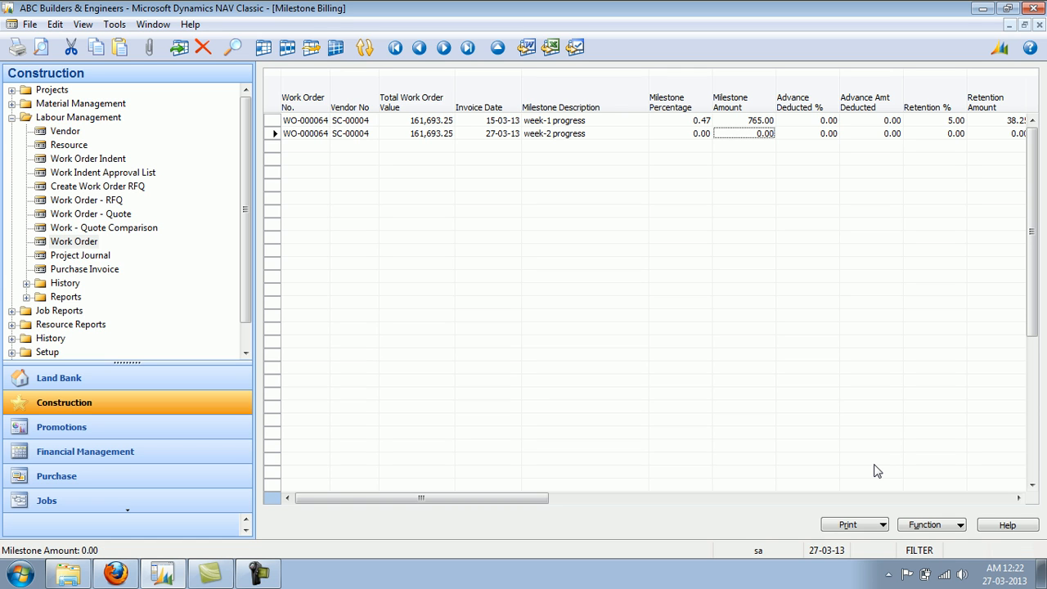
Record a work done quantity of 2 for job task JT-10010 in the week-2 milestone's job task list and update the cumulative quantity.
click(928, 529)
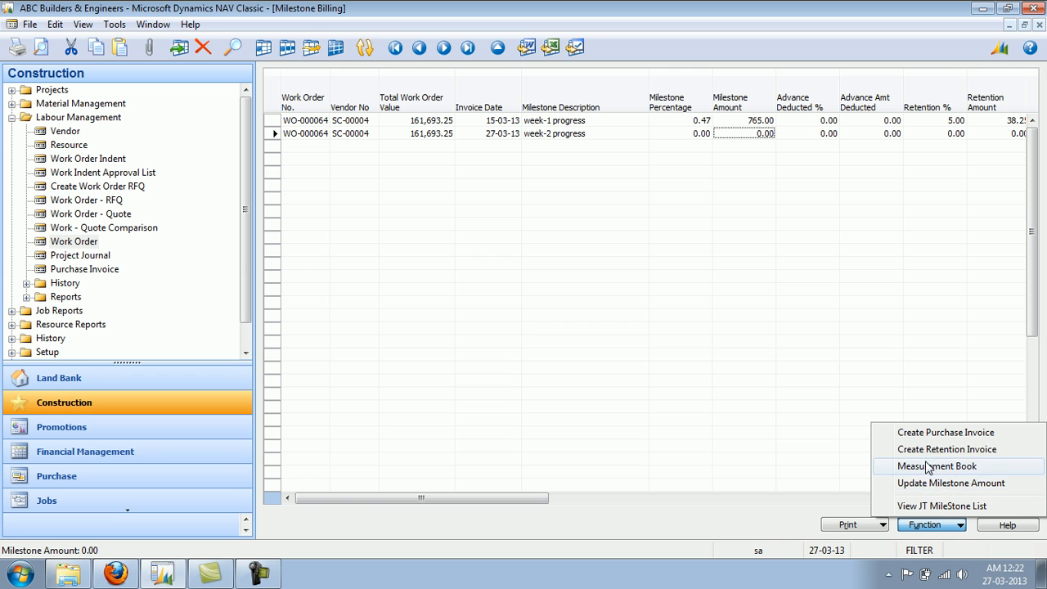
click(936, 506)
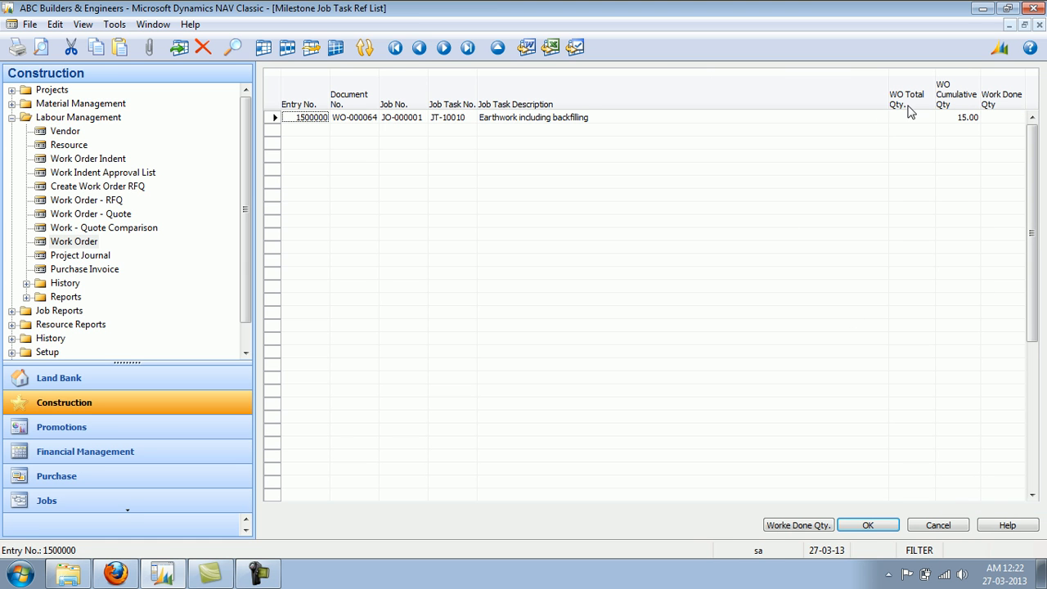
click(992, 117)
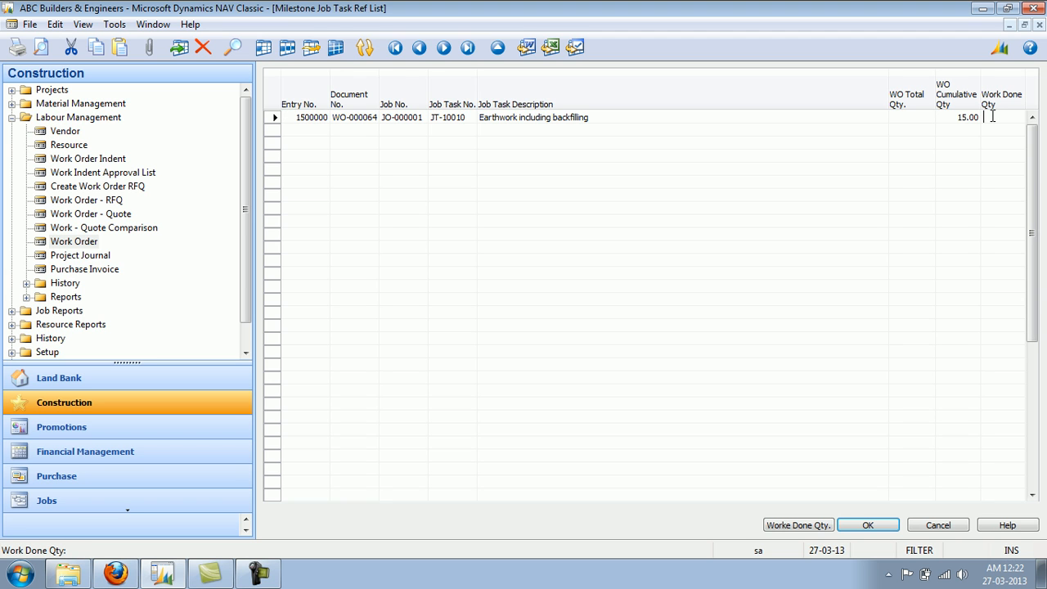
text(2)
key(Return)
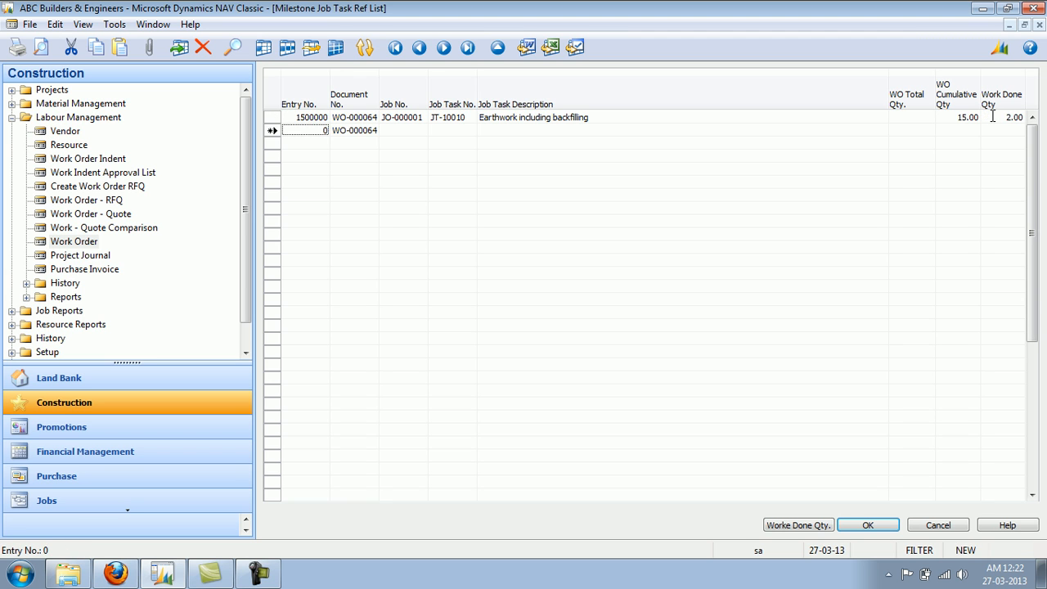
key(Up)
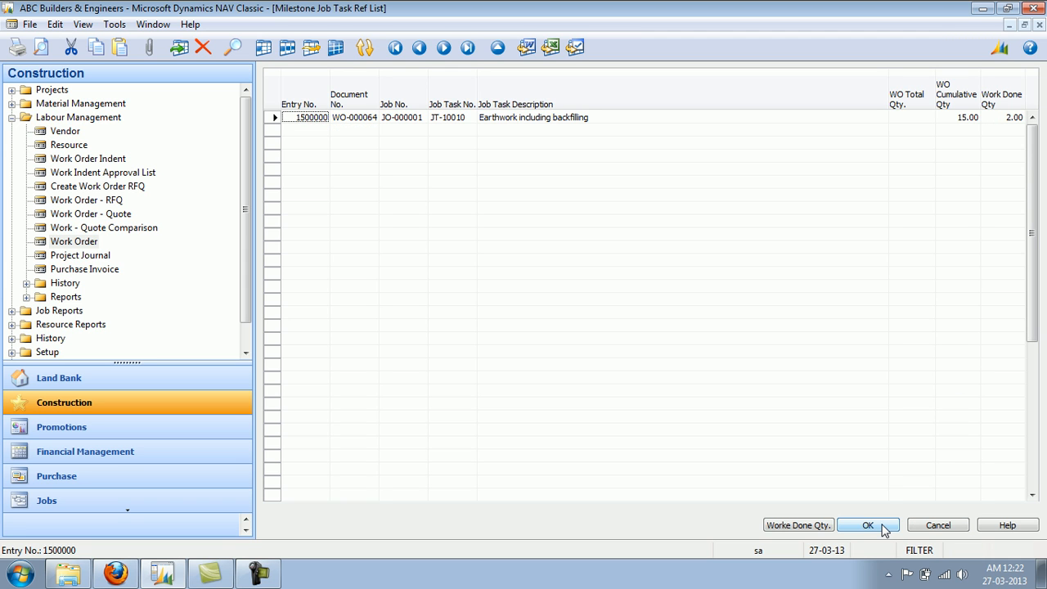
click(798, 526)
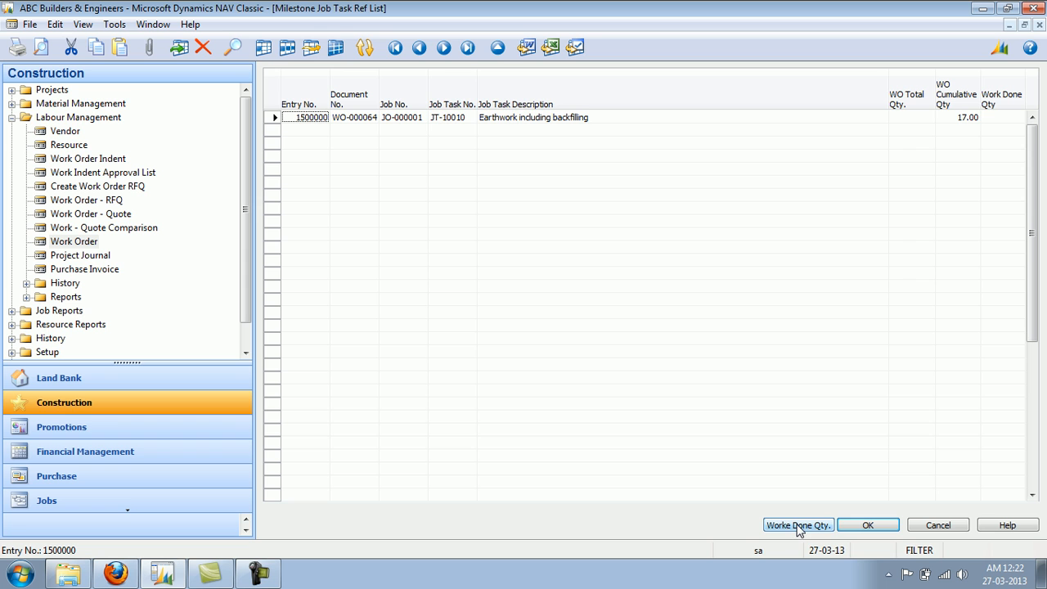
click(869, 525)
Open the Measurement Book for the week-2 progress milestone.
click(934, 527)
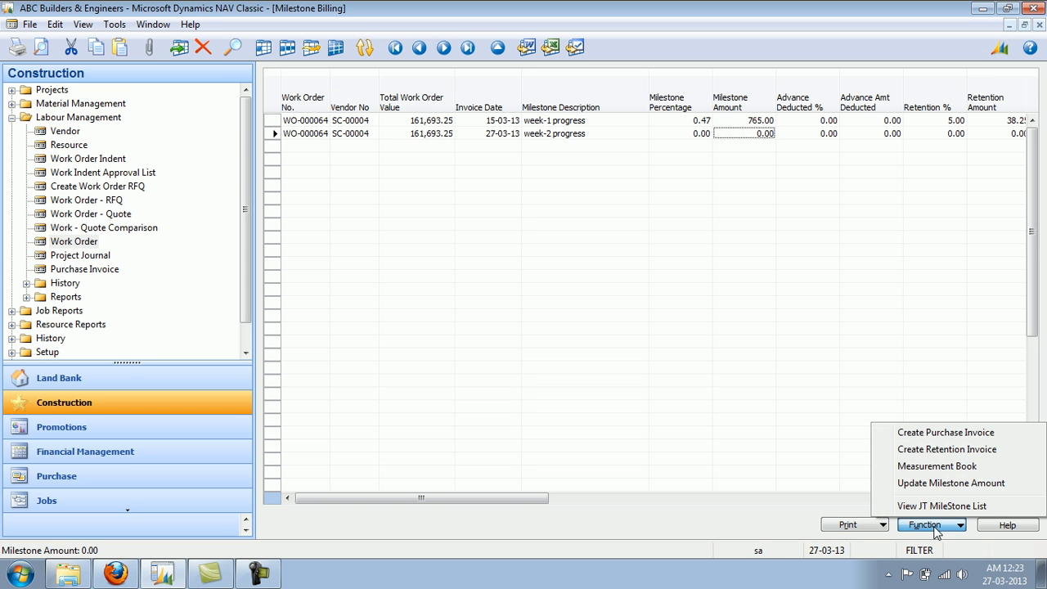
click(937, 466)
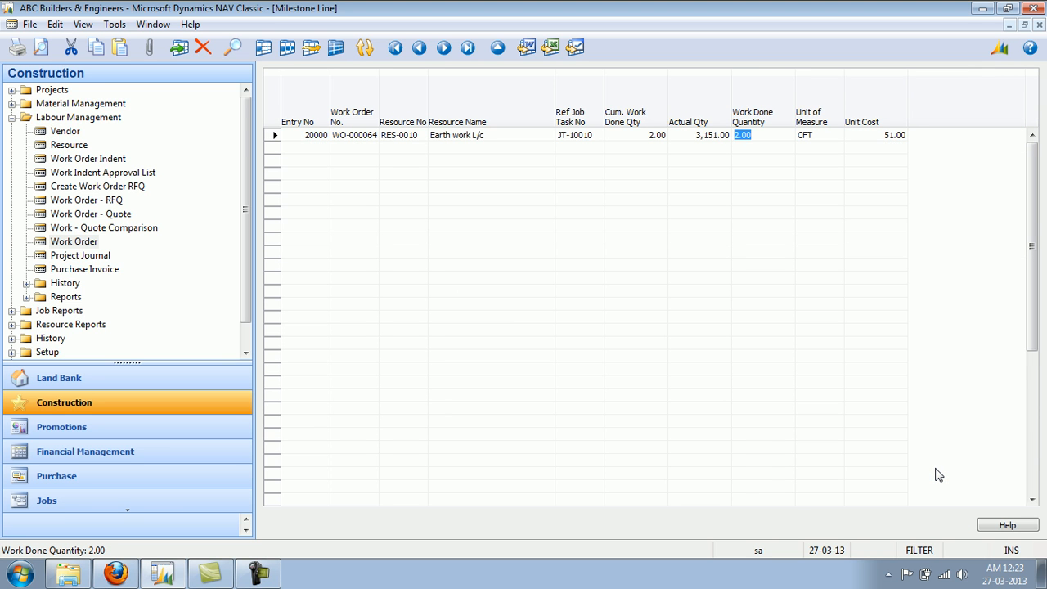
Review the Measurement Book line's cumulative, actual and work done quantities and unit cost, then return to Milestone Billing.
key(shift+Tab)
key(shift+Tab)
key(Tab)
key(Tab)
key(Tab)
key(Tab)
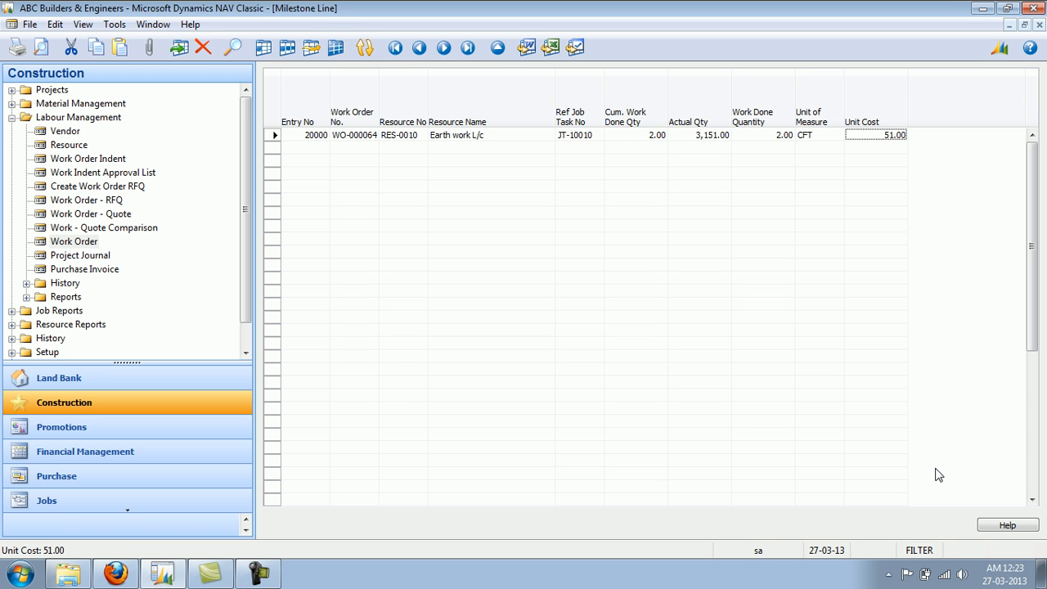
key(Escape)
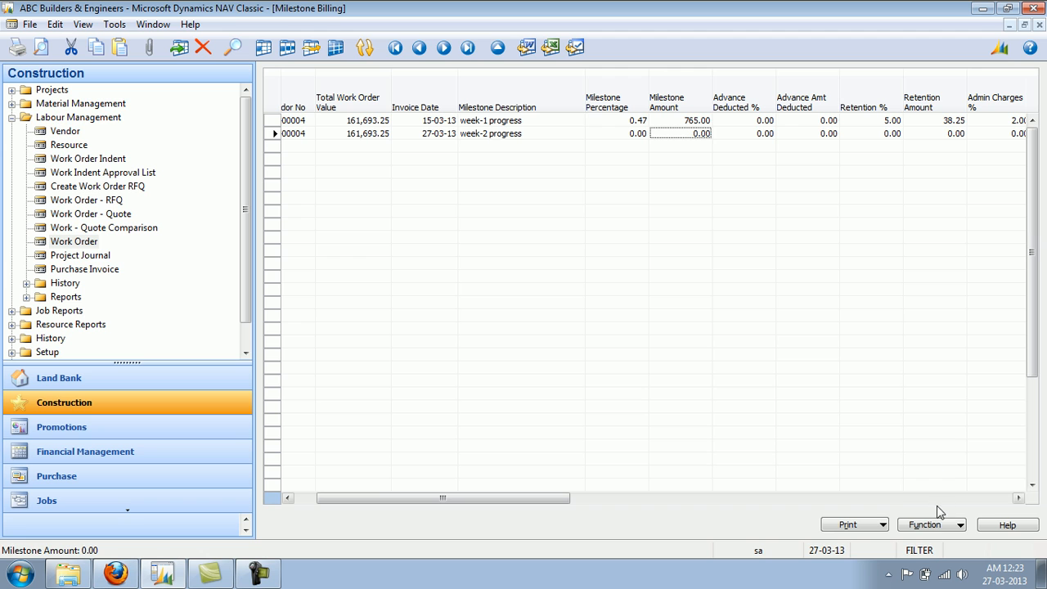
Update the milestone amount of the week-2 progress line from its recorded work done and check the recalculated percentage.
click(928, 524)
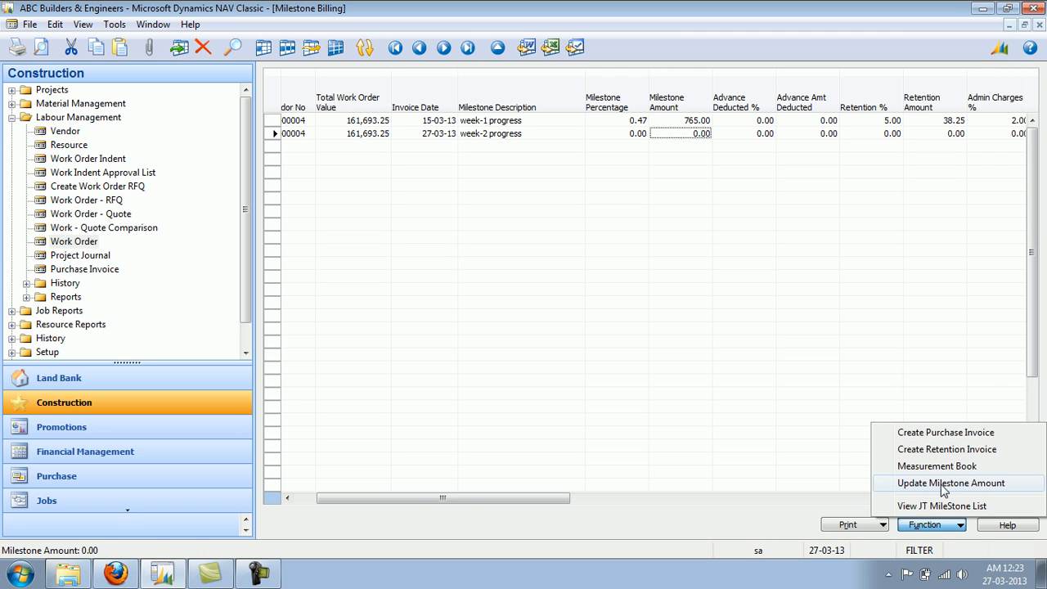
click(944, 484)
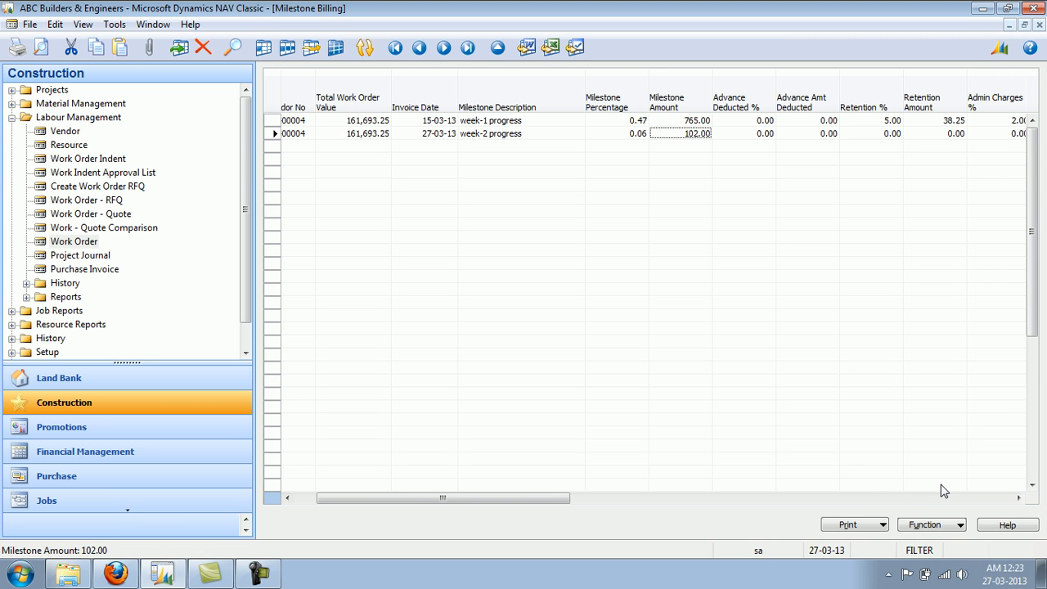
key(Left)
key(Right)
key(Left)
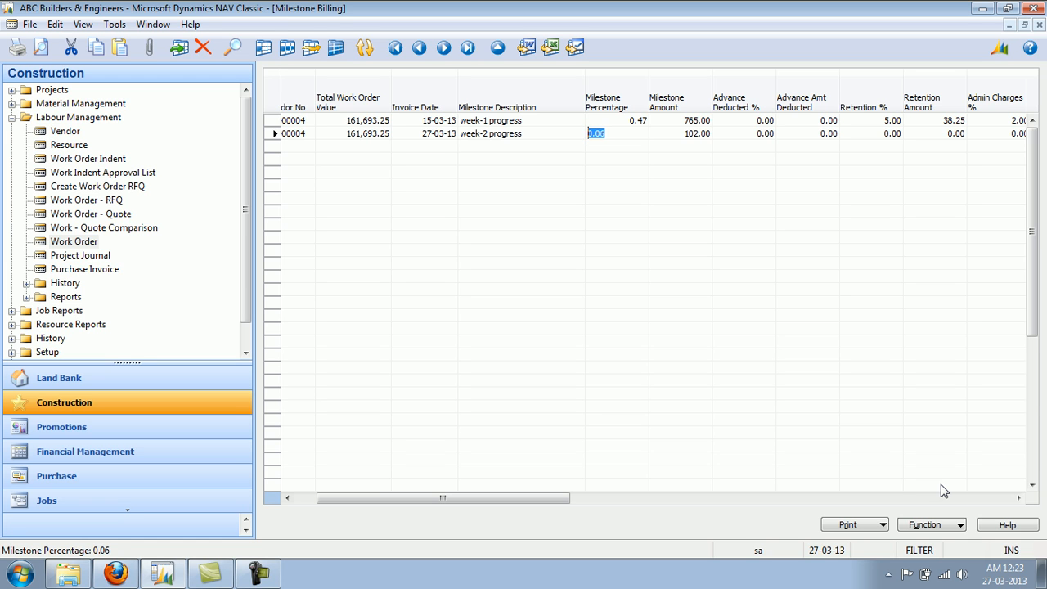
Set the week-2 progress line's retention to 5 % and its admin charges to 2 %.
key(Right)
key(Right)
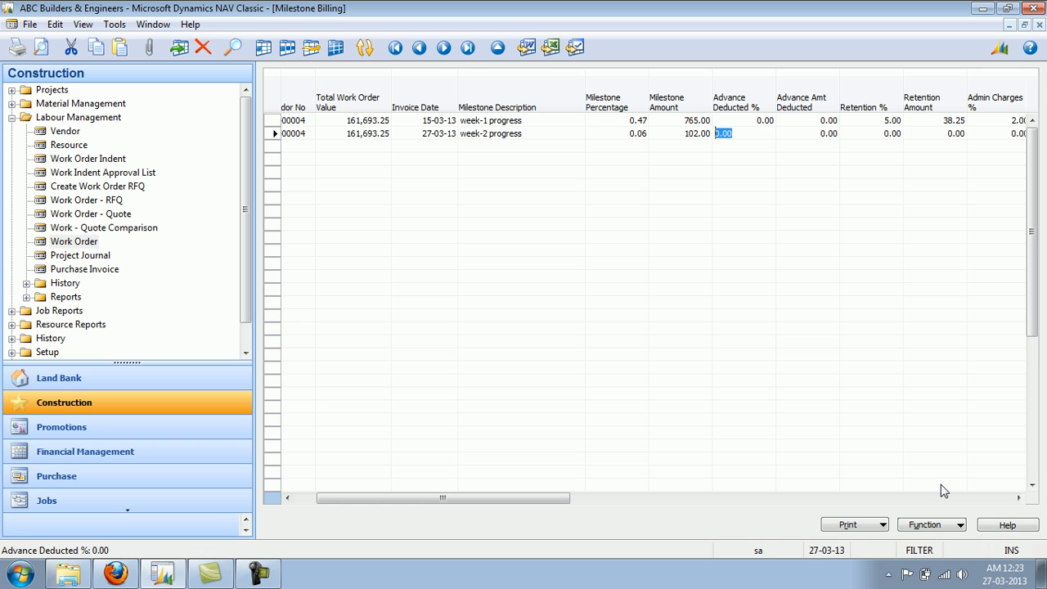
key(Right)
key(Right)
text(5)
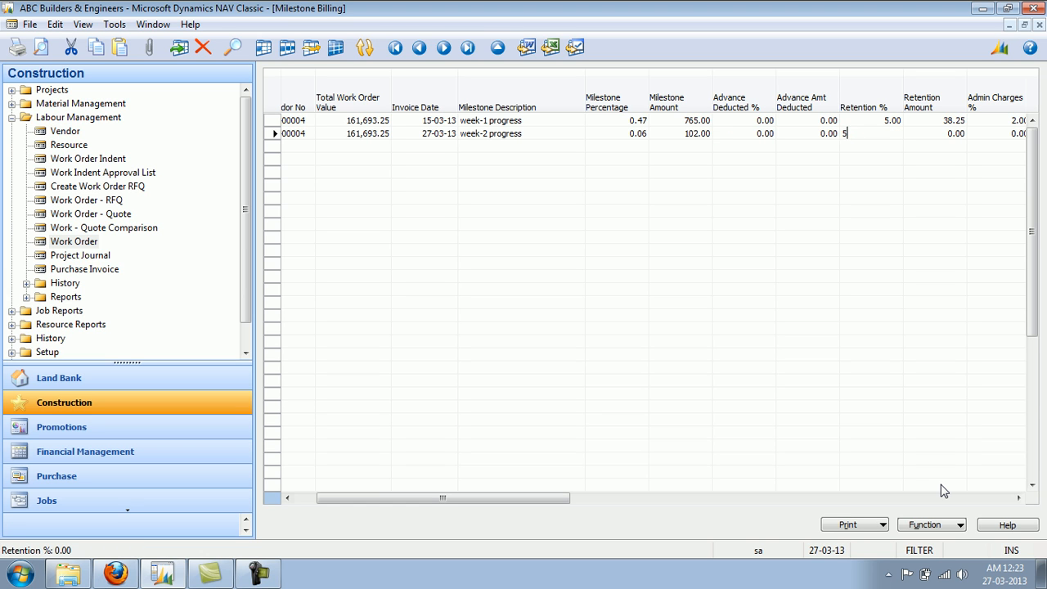
key(Tab)
key(Tab)
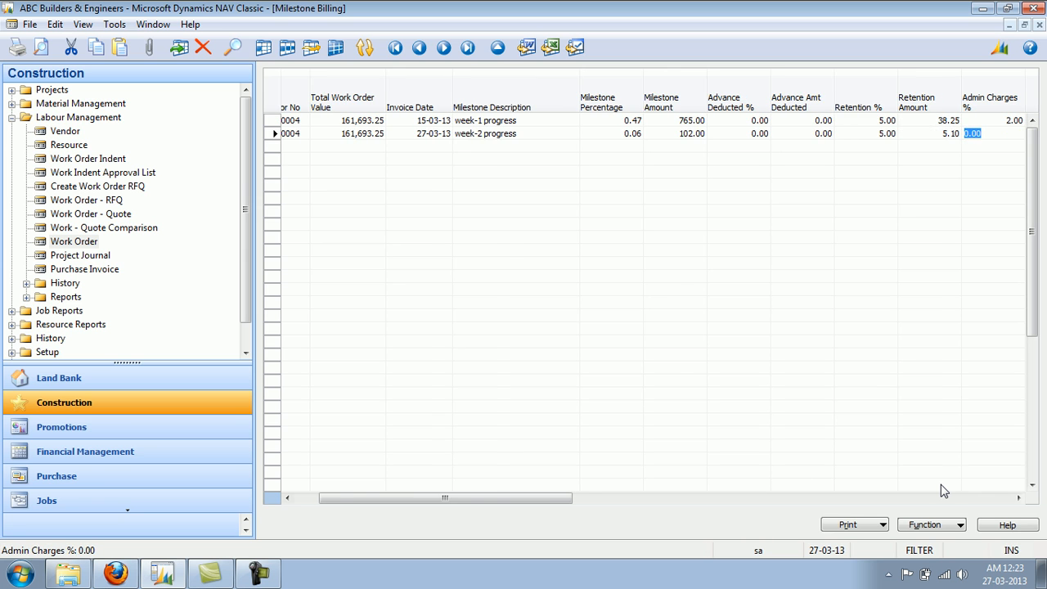
text(2)
key(Tab)
Set the week-2 progress line's consumable percentage to 2 and its other amount to 25.
key(Tab)
key(Tab)
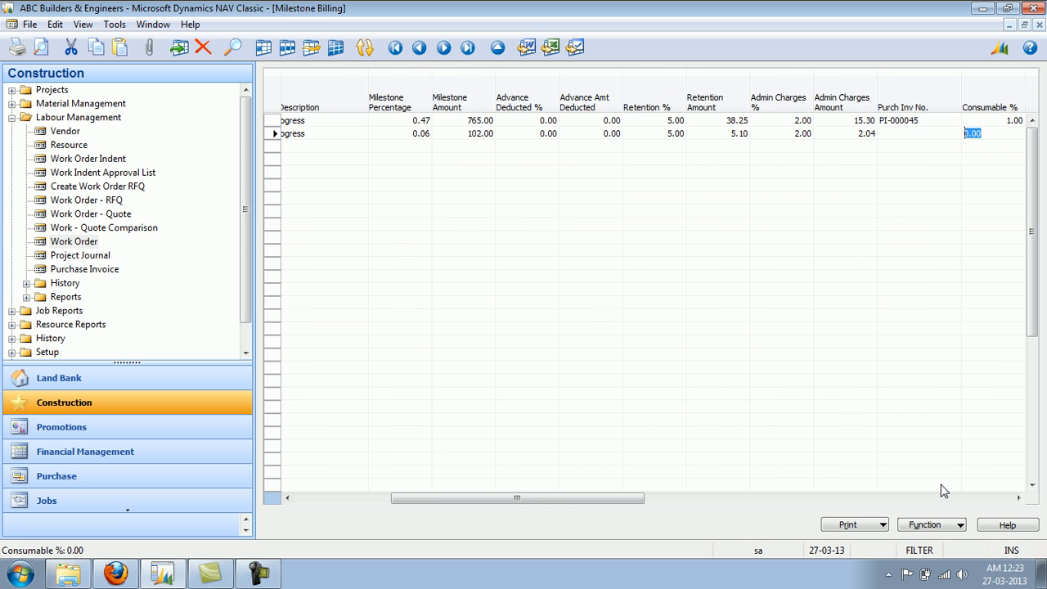
text(2)
key(Tab)
key(Tab)
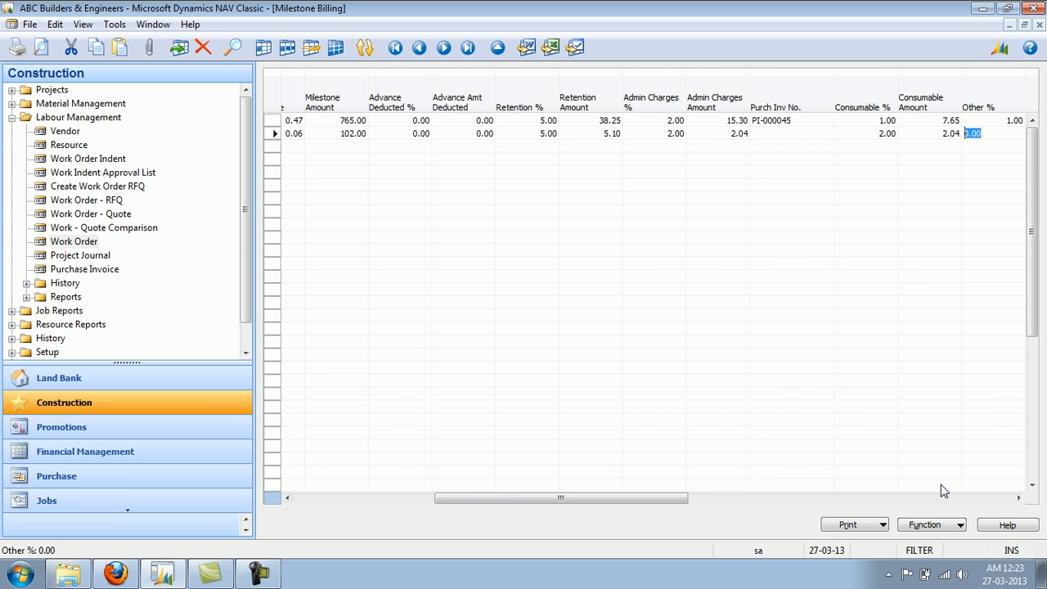
key(Tab)
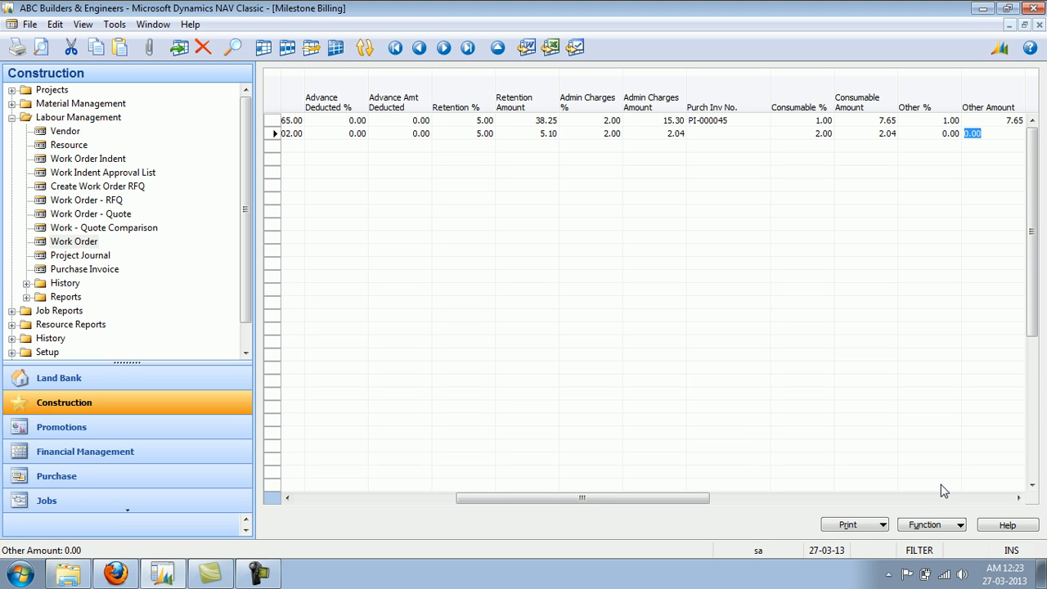
text(25)
key(Tab)
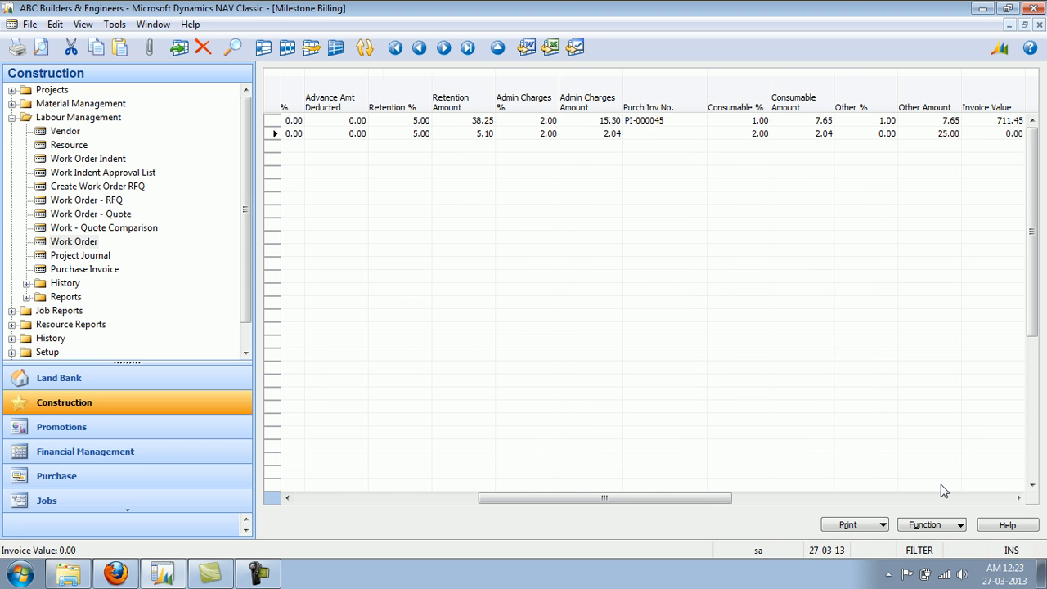
Mark the week-2 progress line as passed and as checked.
key(Tab)
key(space)
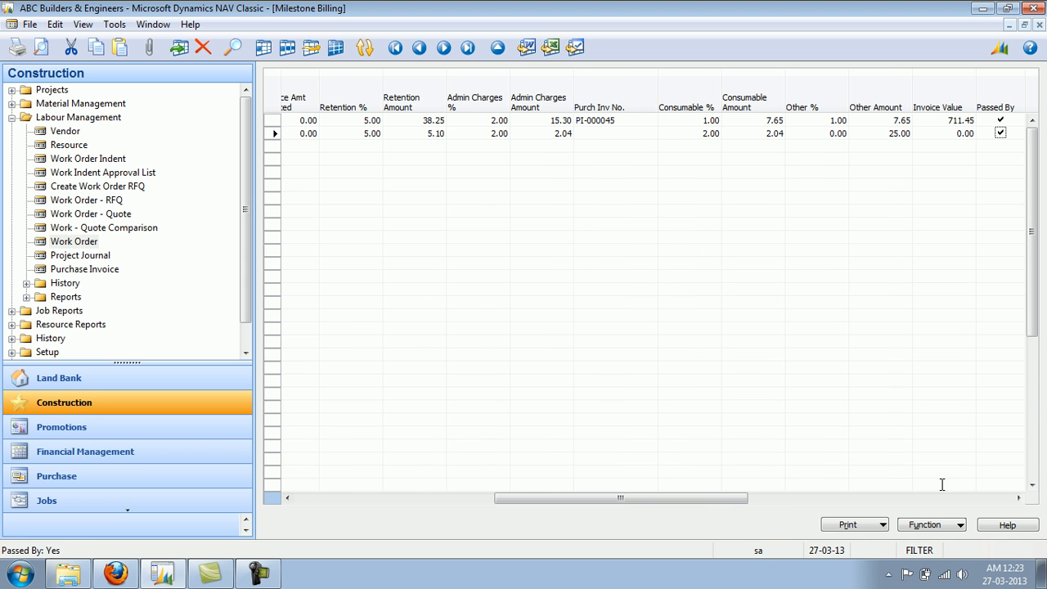
key(Tab)
key(Tab)
key(Tab)
key(Tab)
key(Tab)
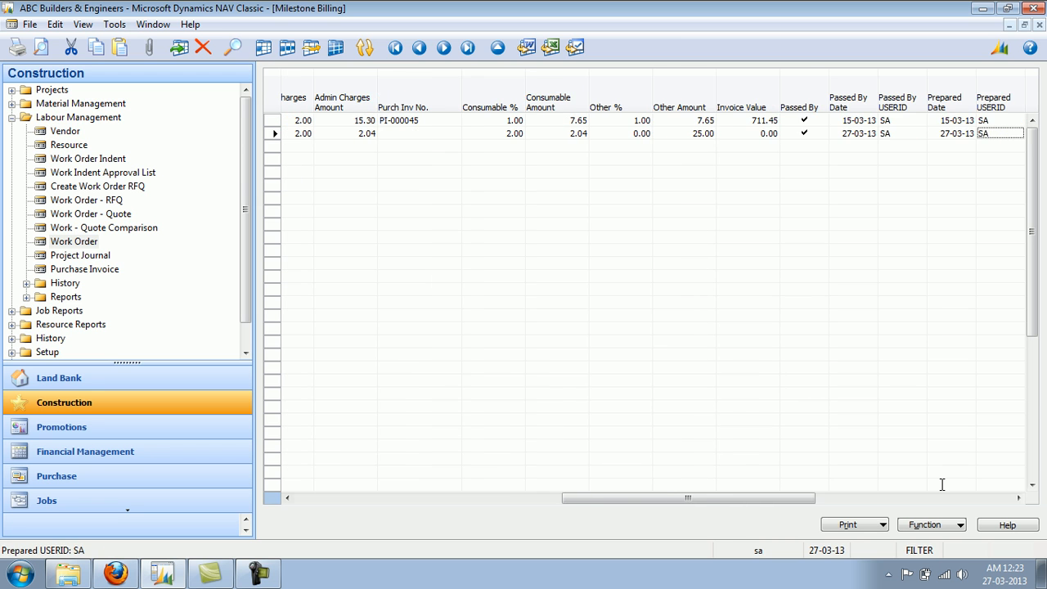
key(space)
Grant accounts approval and payments approval on the week-2 progress line and mark the line as selected.
key(Tab)
key(Tab)
key(Tab)
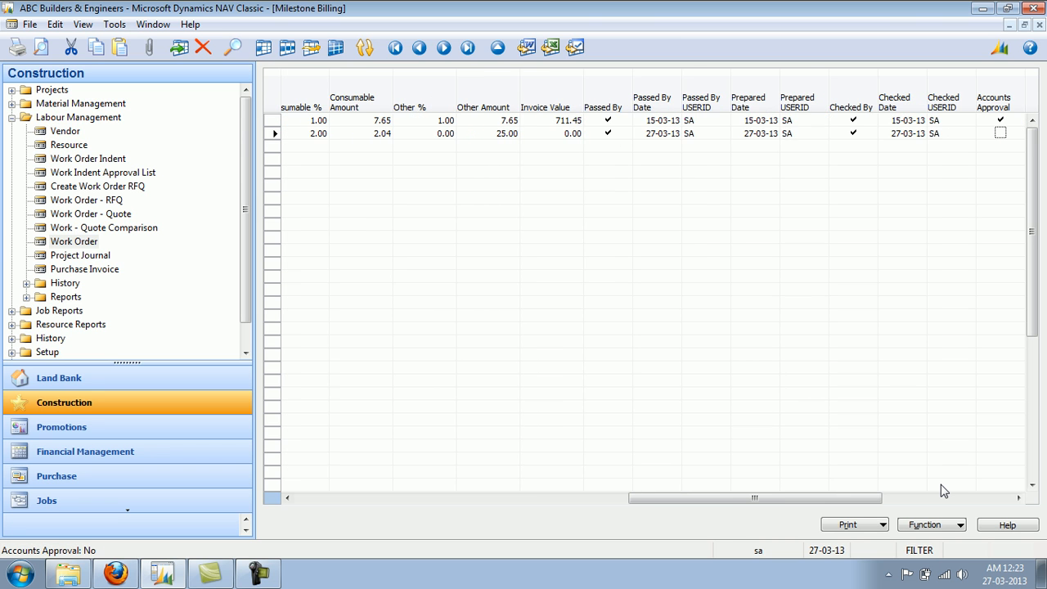
key(space)
key(Tab)
key(Tab)
key(Tab)
key(space)
key(Tab)
key(Tab)
key(Tab)
key(space)
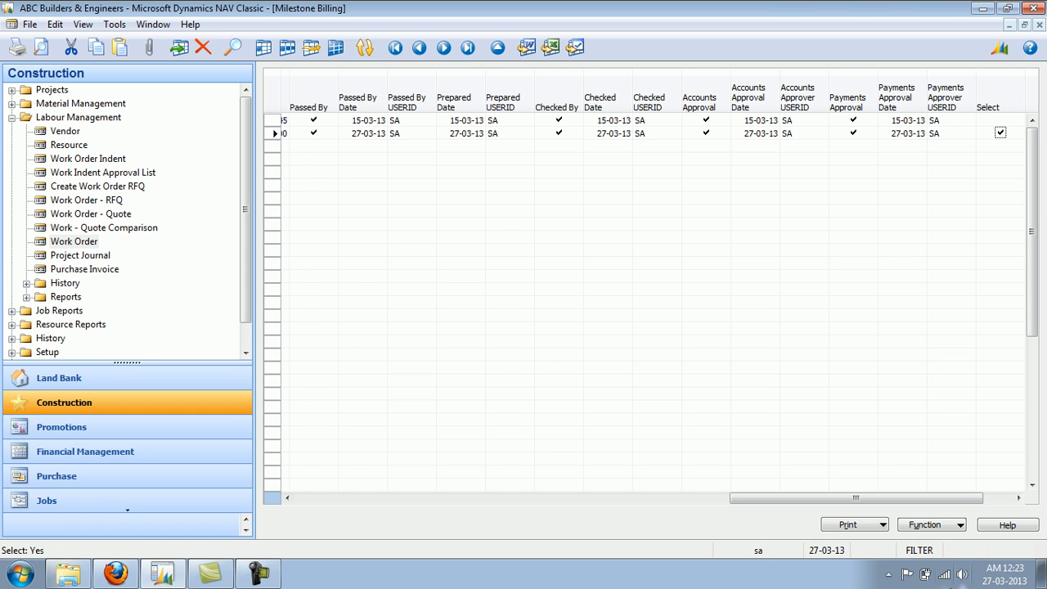
Preview the Subcontractor Bill for the week-2 milestone, review its amounts and deductions, and close the preview.
click(873, 530)
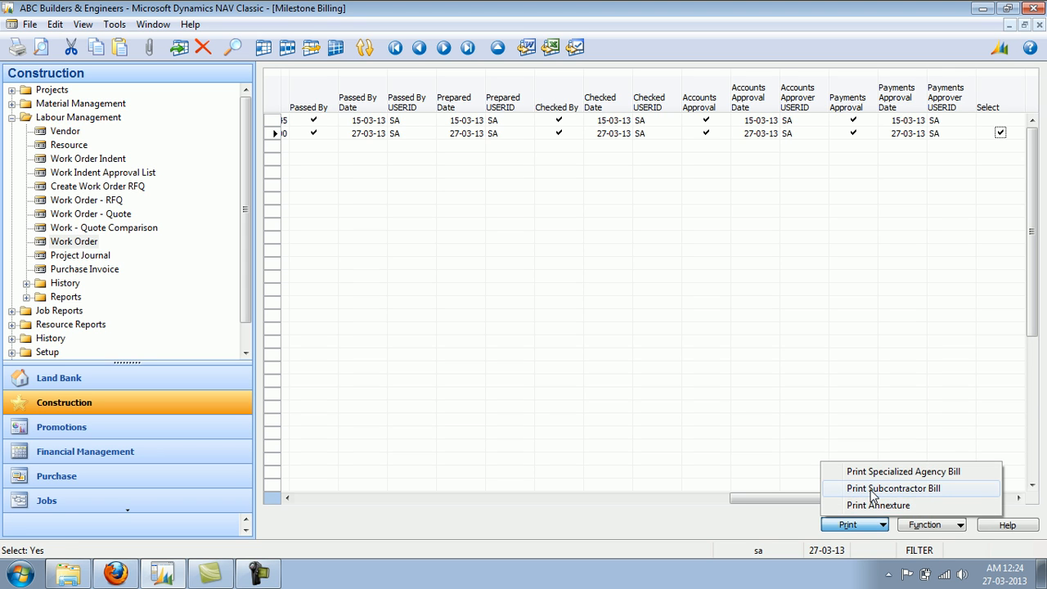
click(872, 496)
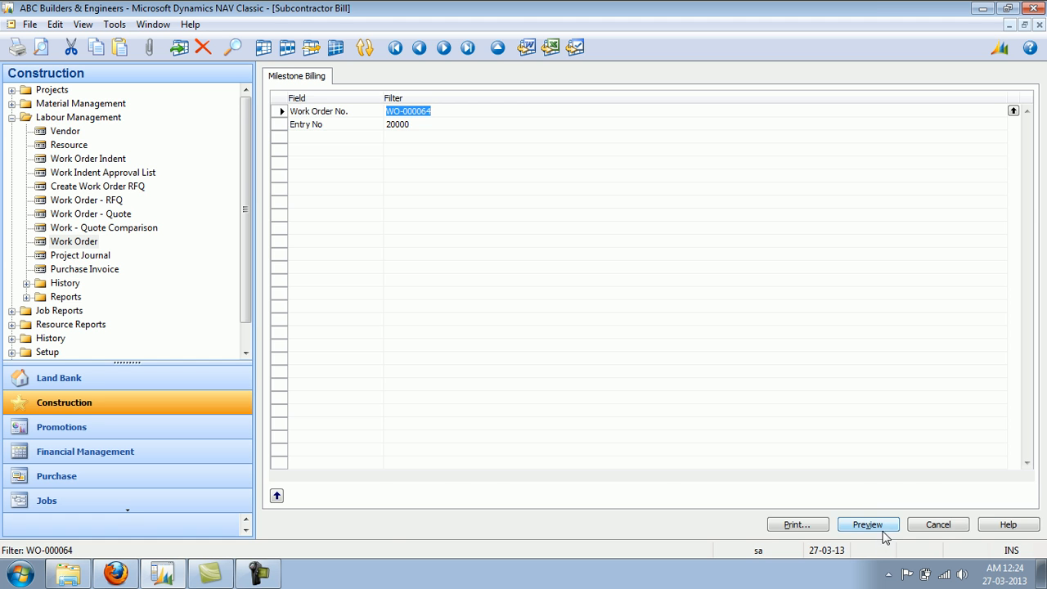
click(881, 527)
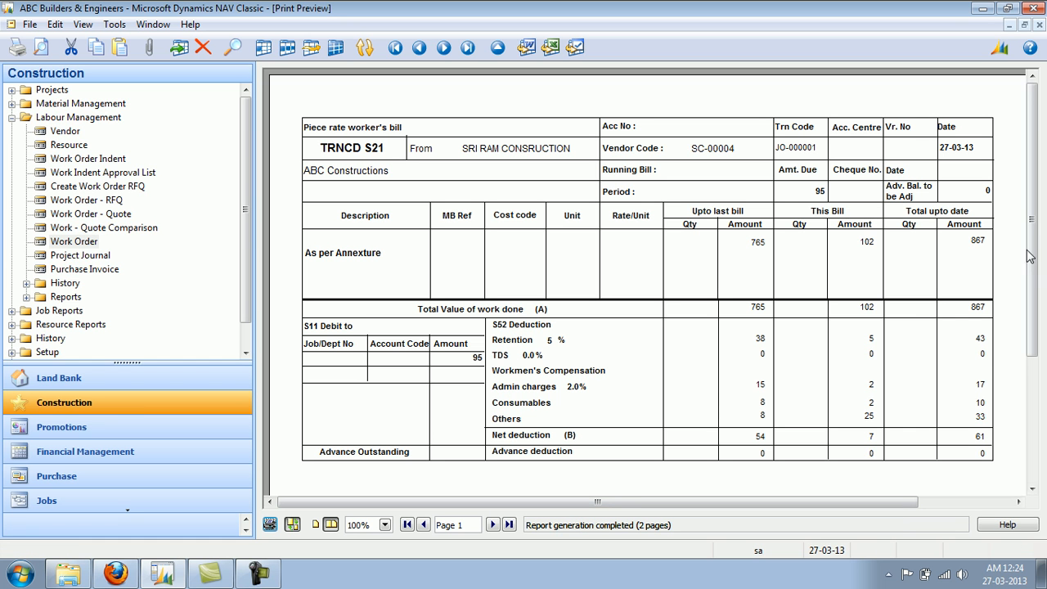
mouse_move(1034, 276)
mouse_down()
mouse_move(1036, 394)
mouse_move(1036, 263)
mouse_up()
key(Escape)
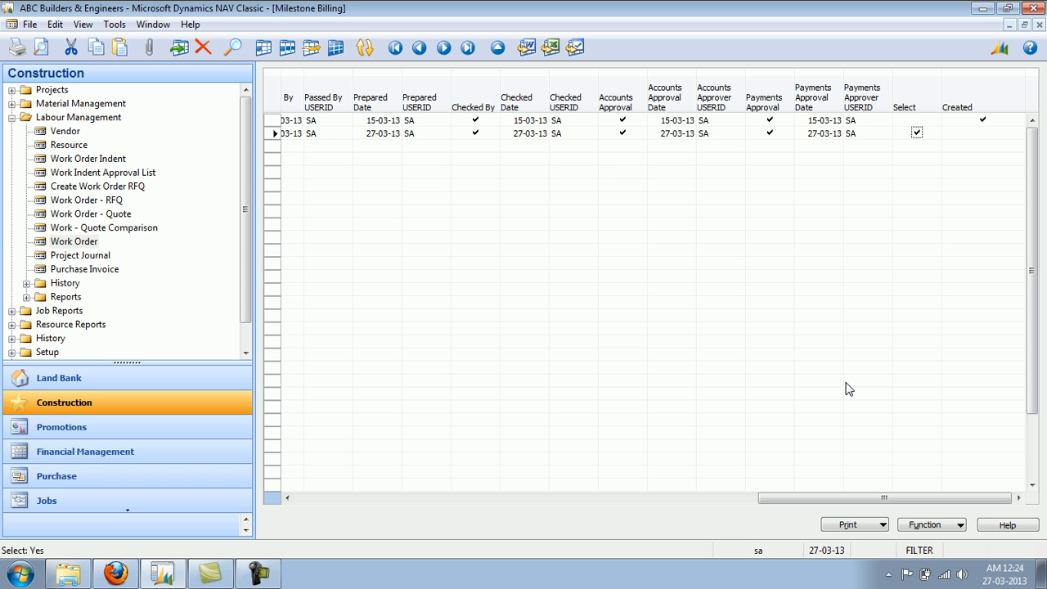
Preview the Annexure for work order WO-000064, review its quantities and amounts, and close the preview.
click(863, 527)
click(869, 505)
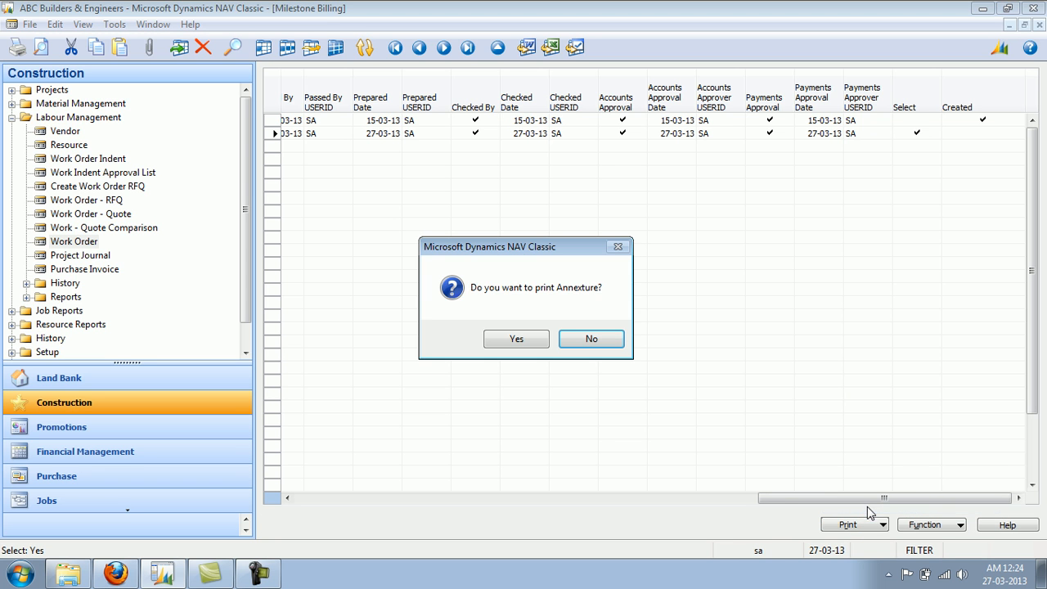
click(532, 339)
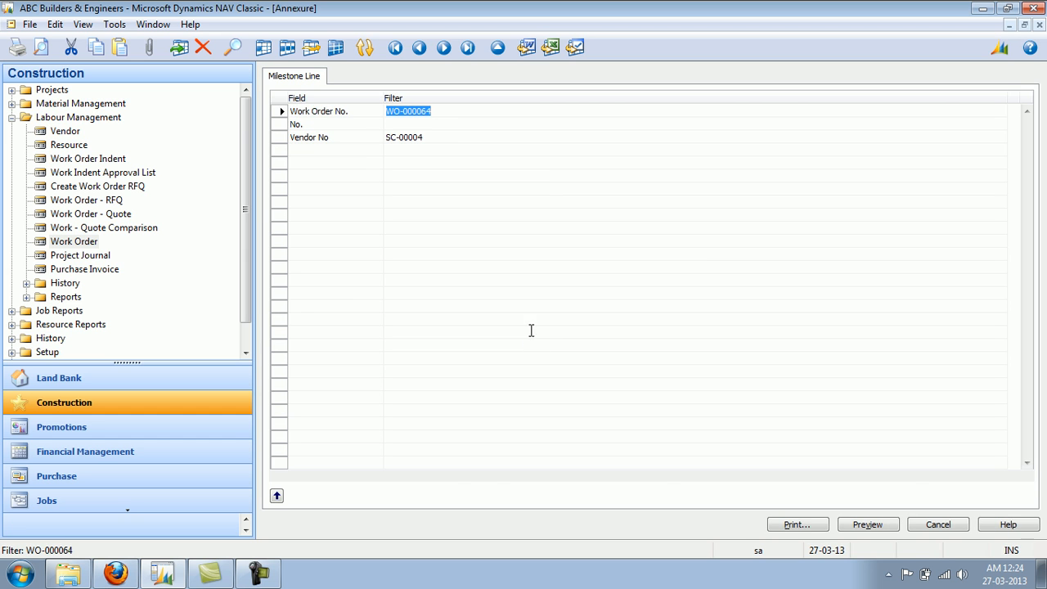
click(865, 524)
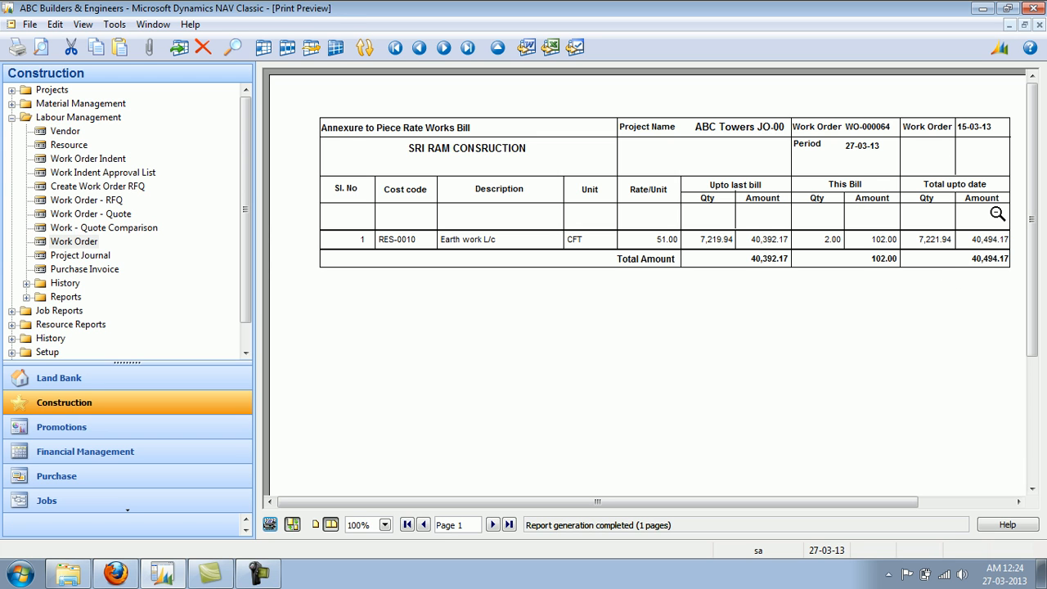
key(Escape)
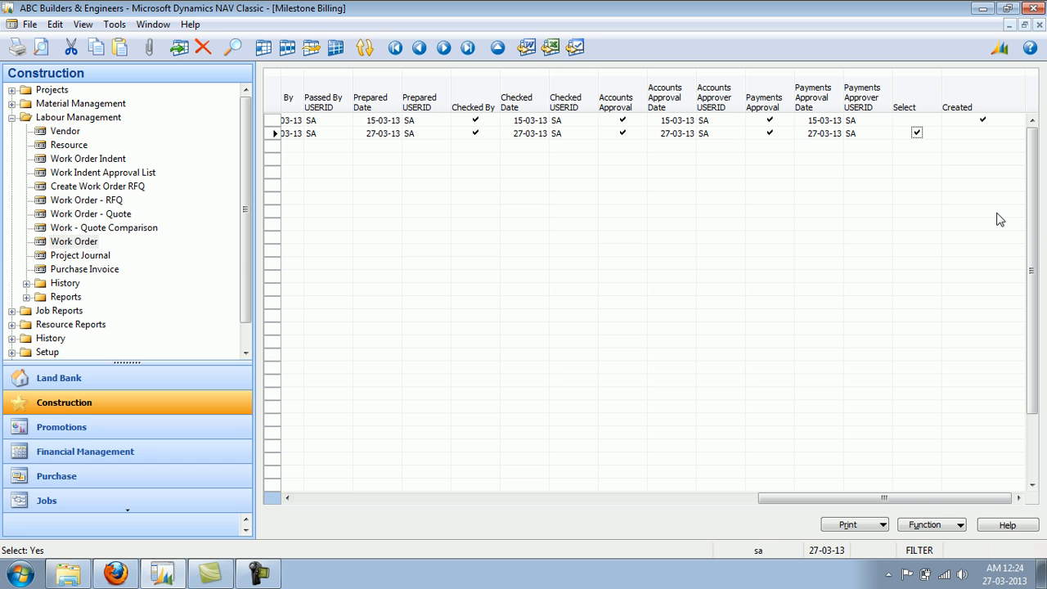
Create the purchase invoice for the selected week-2 progress milestone.
click(916, 529)
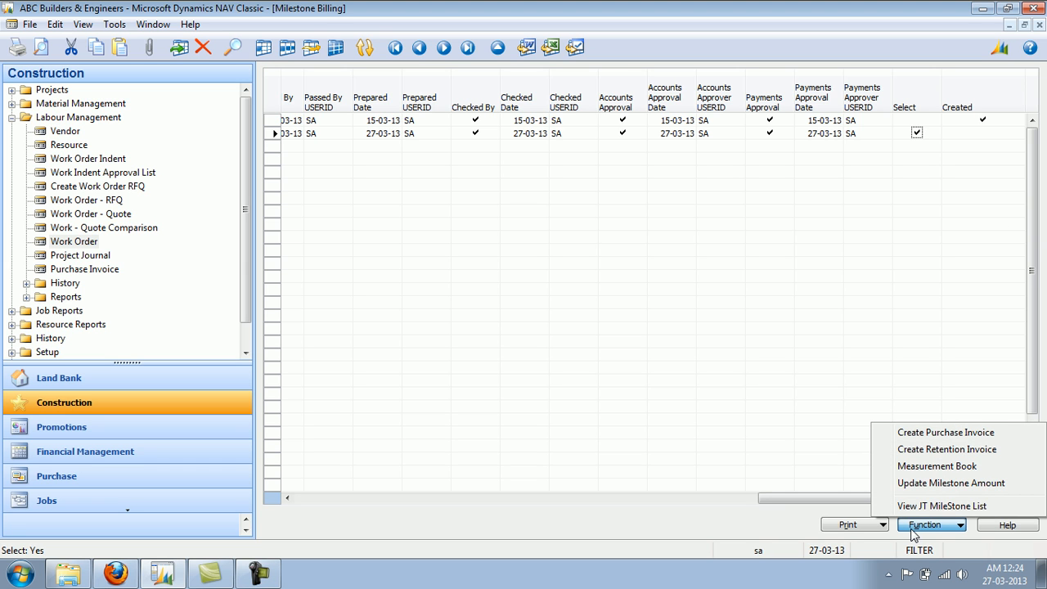
click(919, 432)
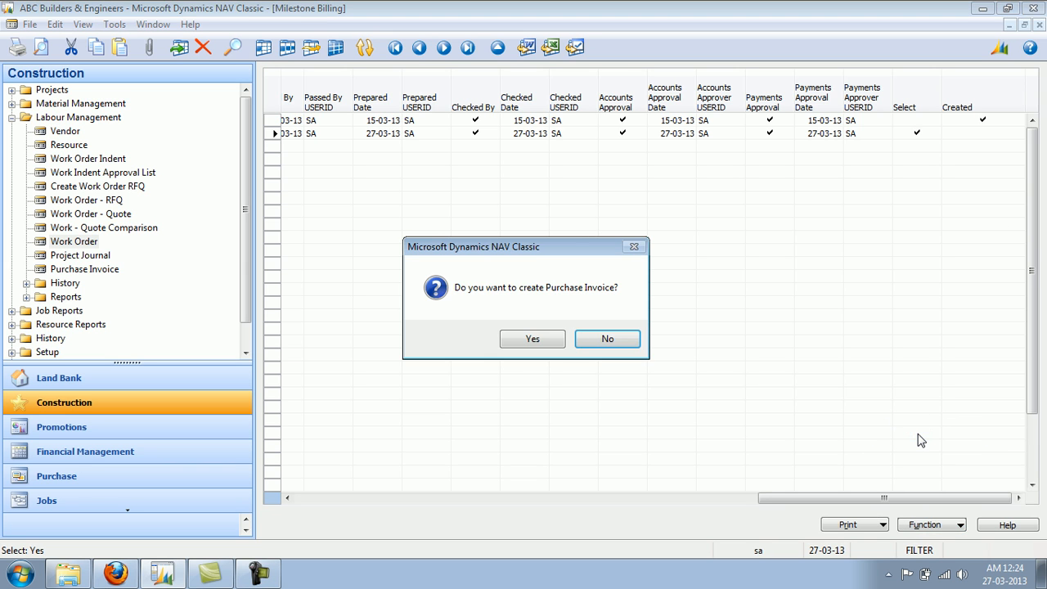
click(532, 339)
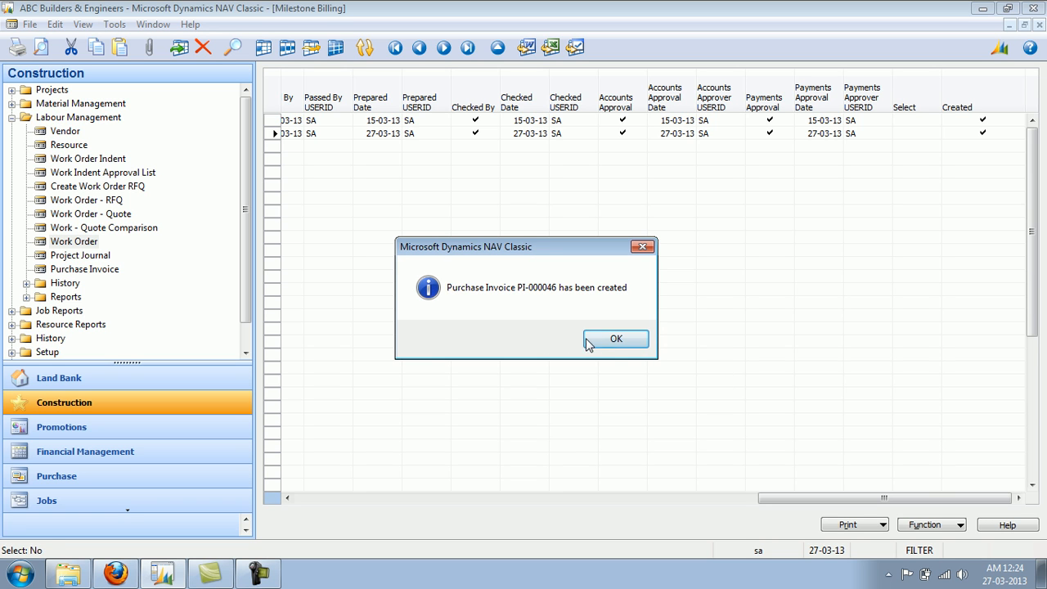
click(612, 340)
Open the payables purchase invoices in Financial Management and go to the last invoice.
click(95, 455)
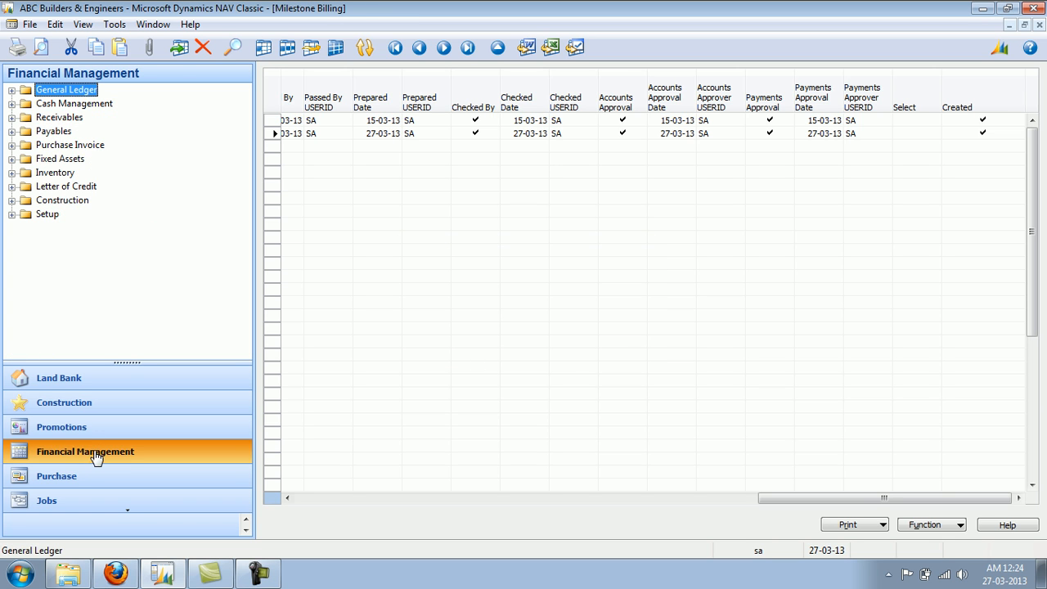
click(11, 131)
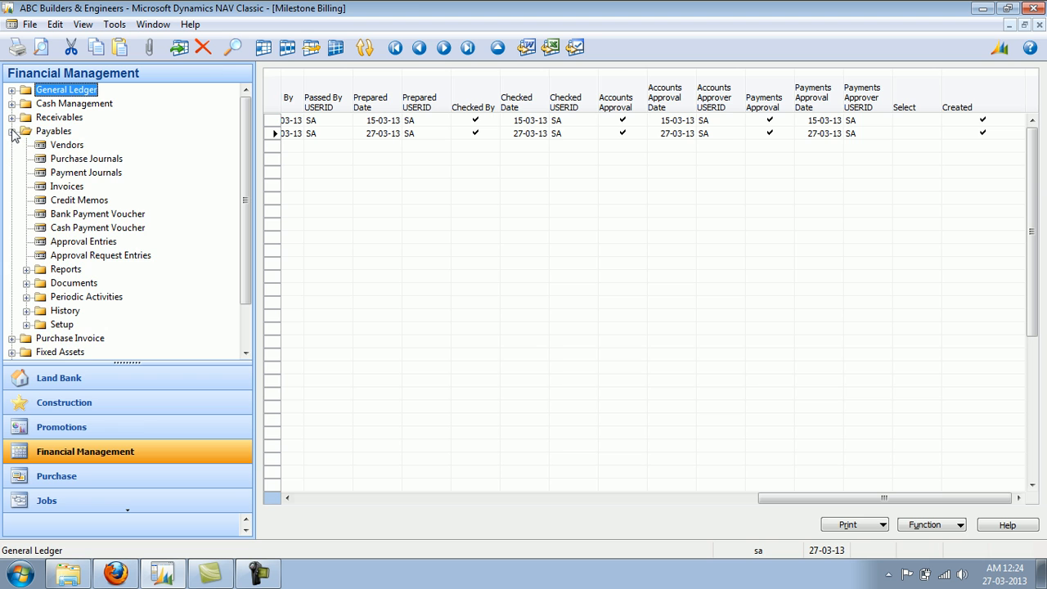
click(65, 187)
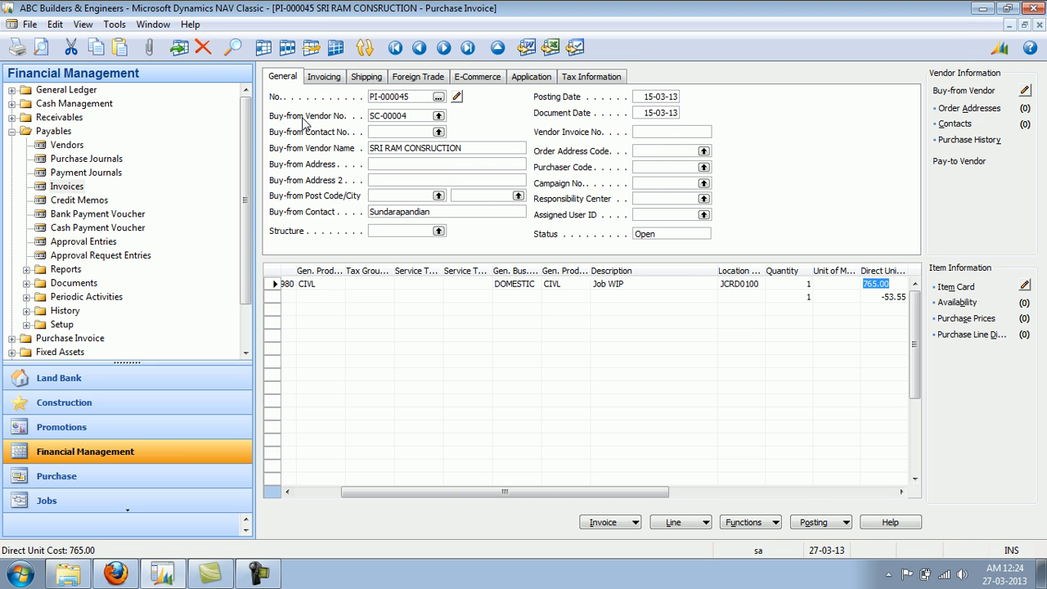
click(468, 48)
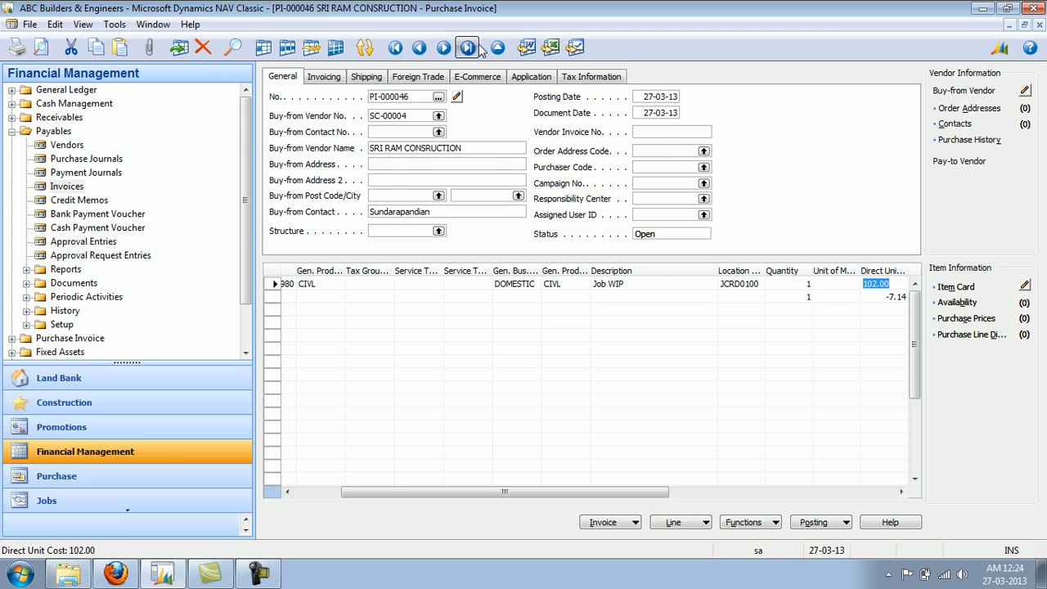
Examine the direct unit cost and line amount of the Job WIP line and the deduction line on the purchase invoice.
key(Tab)
key(shift+Tab)
key(Down)
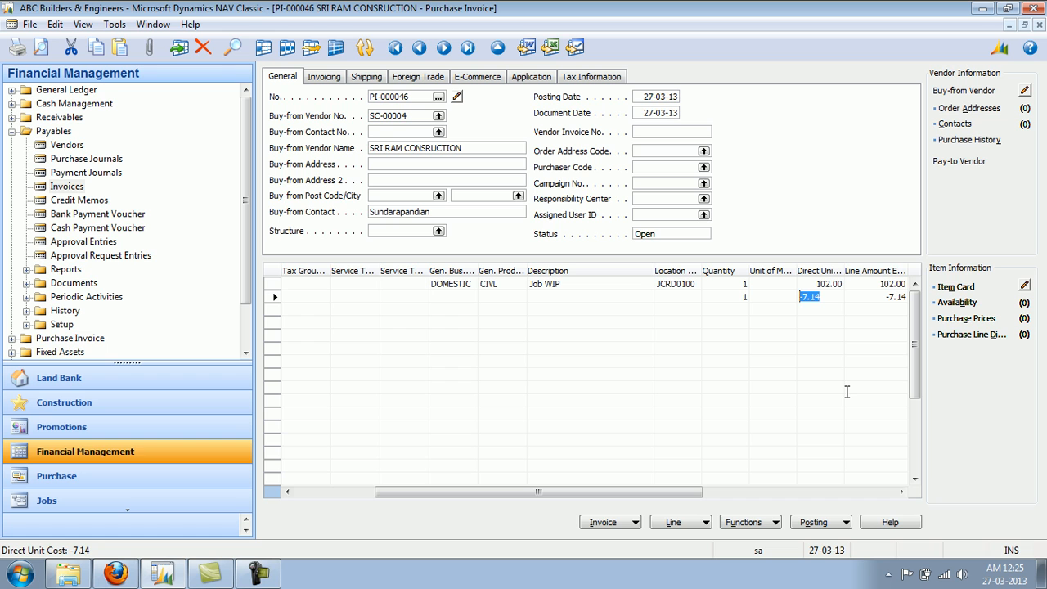
key(Up)
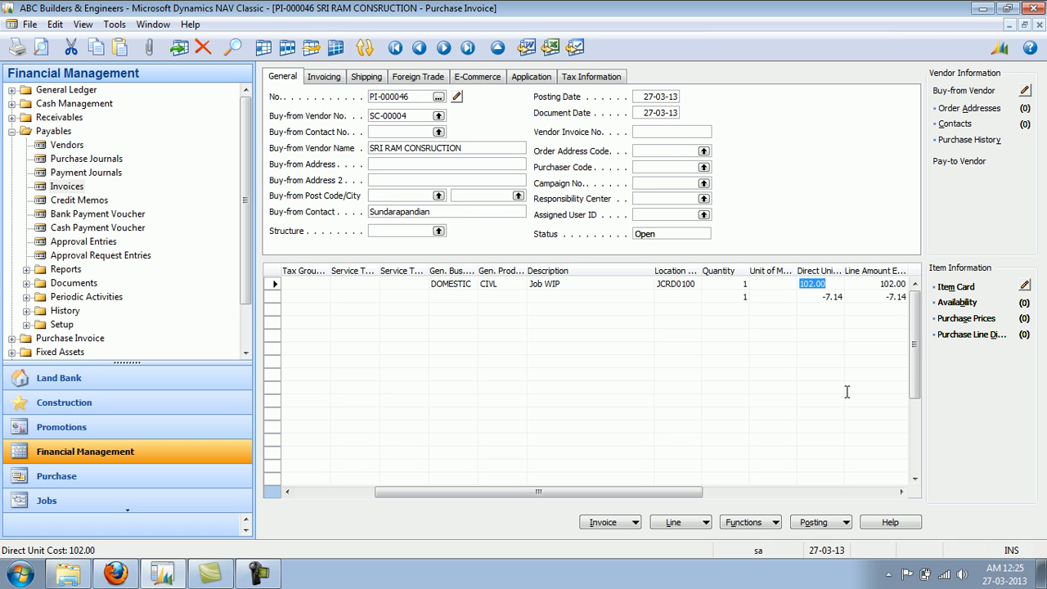
key(Down)
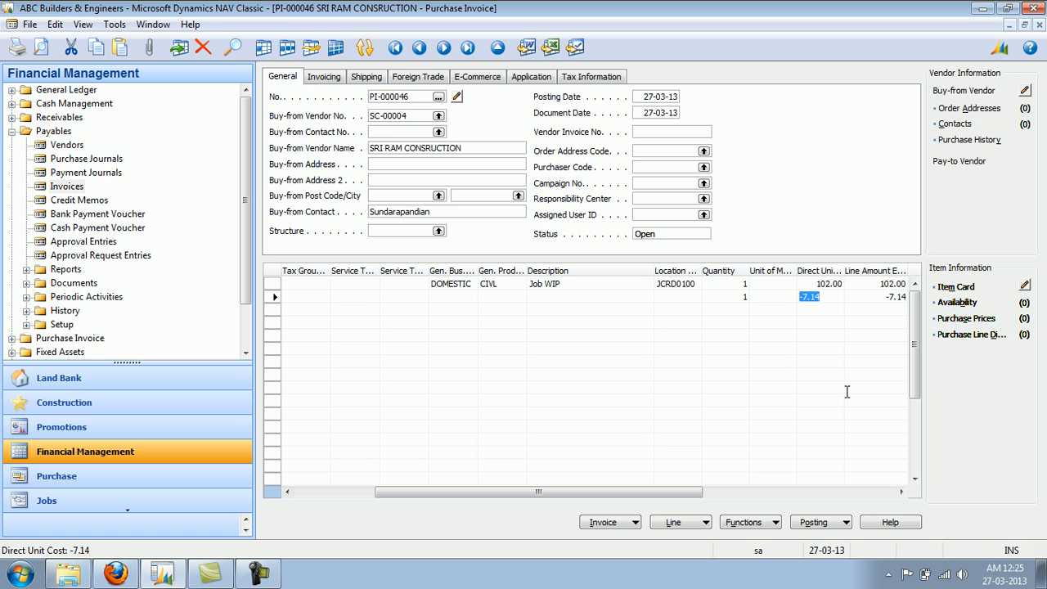
key(Tab)
key(Up)
key(Tab)
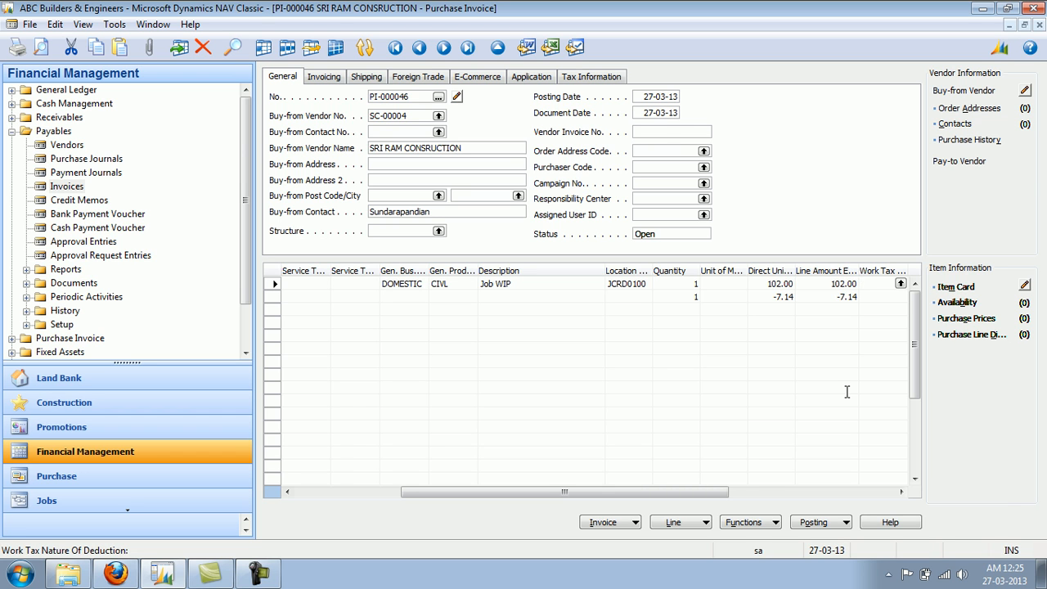
Close the purchase invoice, examine the week-2 progress milestone's approvals, deductions and linked invoice number, and close the milestone billing.
key(Escape)
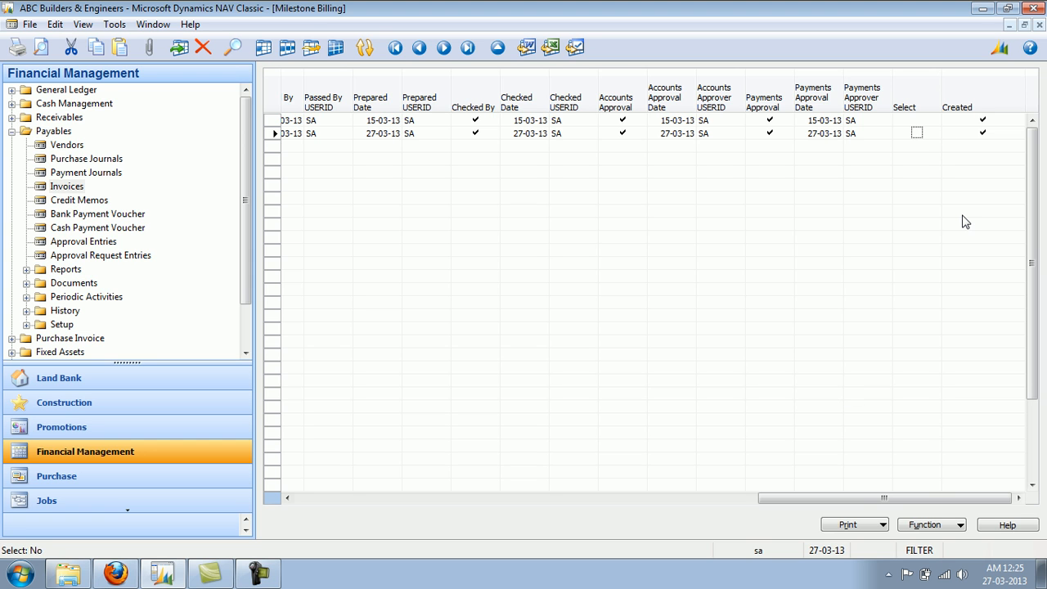
key(Left)
key(Left)
key(Left)
key(Left)
key(Left)
key(Left)
key(Left)
key(Left)
key(Left)
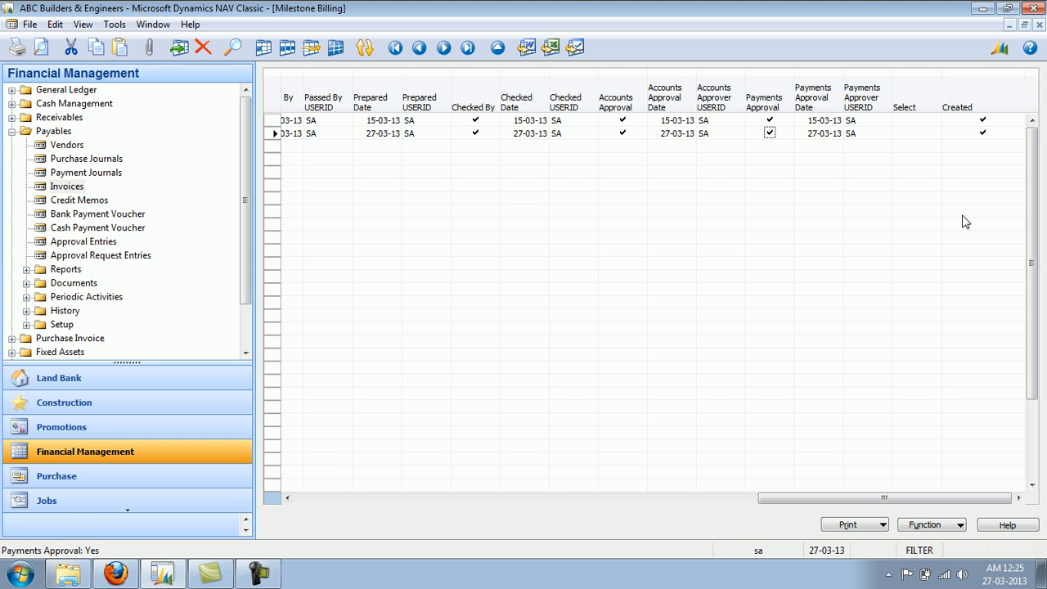
key(Left)
key(Left)
key(Left)
key(Left)
key(Left)
key(Left)
key(Left)
key(Left)
key(Left)
key(Left)
key(Left)
key(Left)
key(Left)
key(Left)
key(Left)
key(Left)
key(Left)
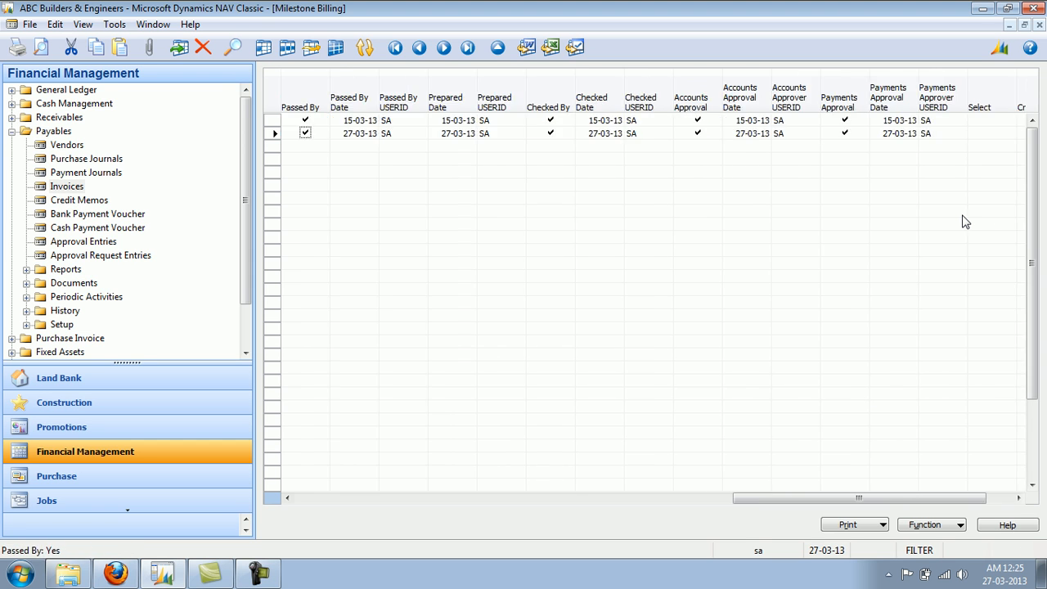
key(Left)
key(Left)
key(Left)
key(Left)
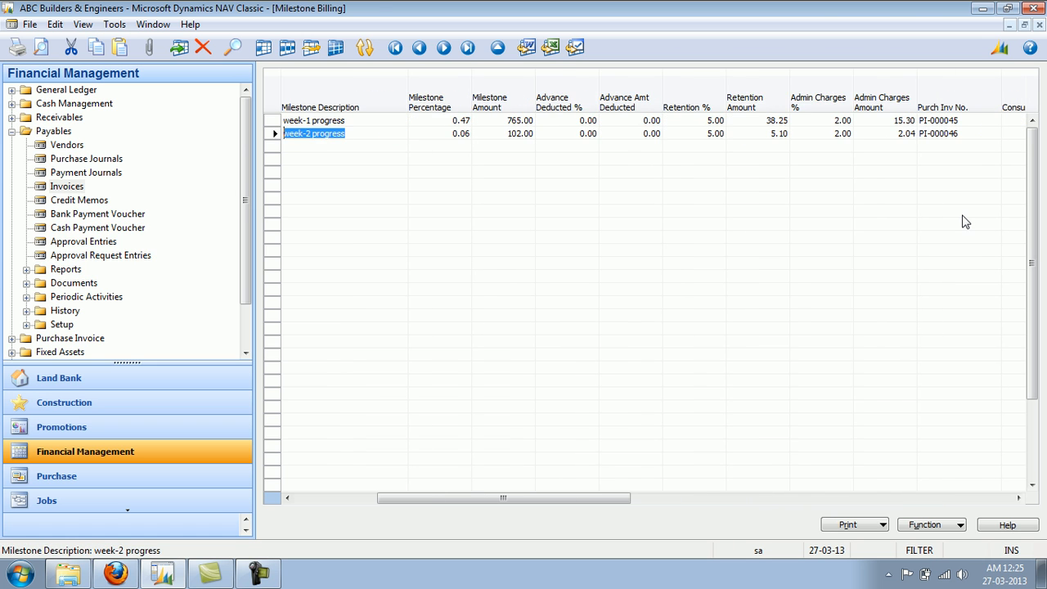
key(Escape)
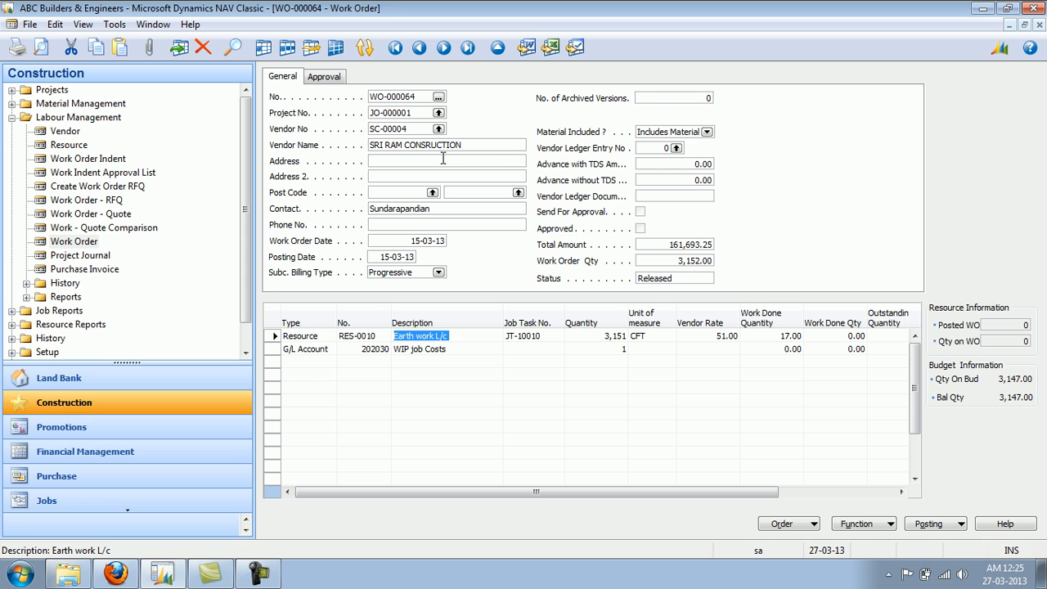
Go back to work order WO-000061 and open its milestone billing.
click(419, 144)
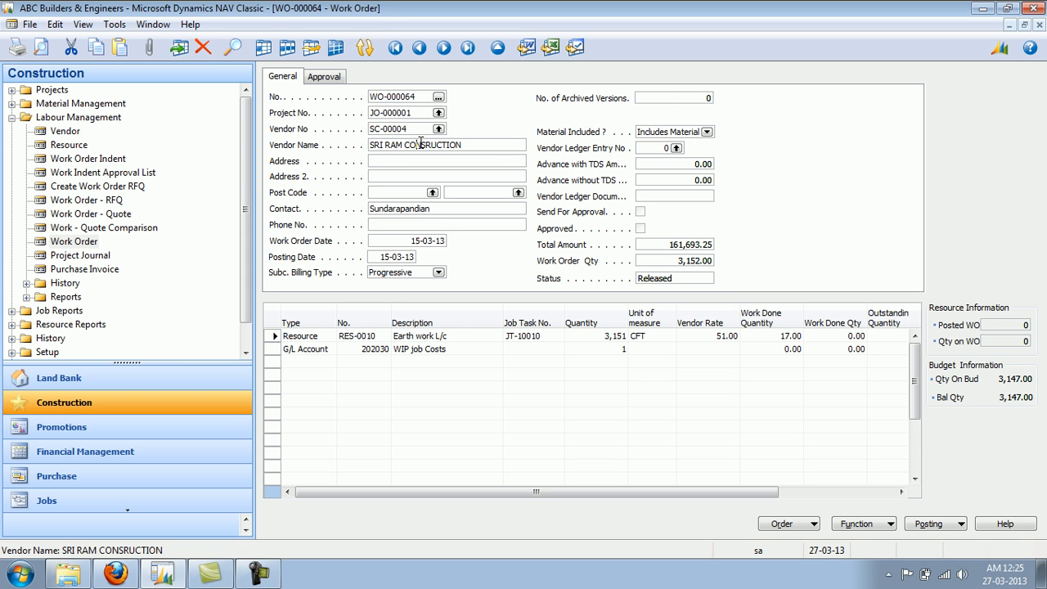
click(420, 49)
click(420, 48)
click(420, 48)
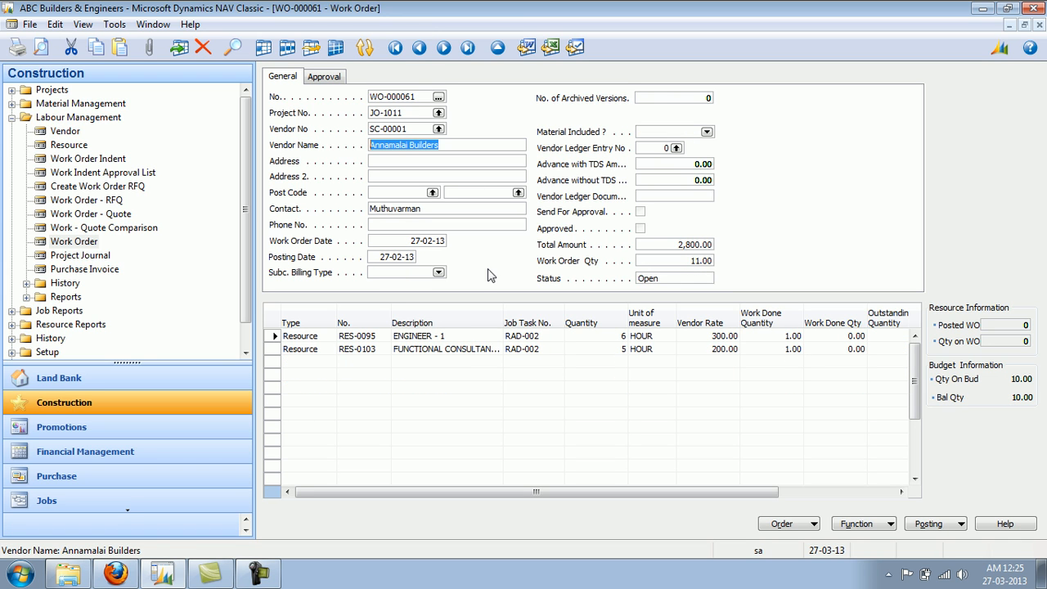
click(321, 339)
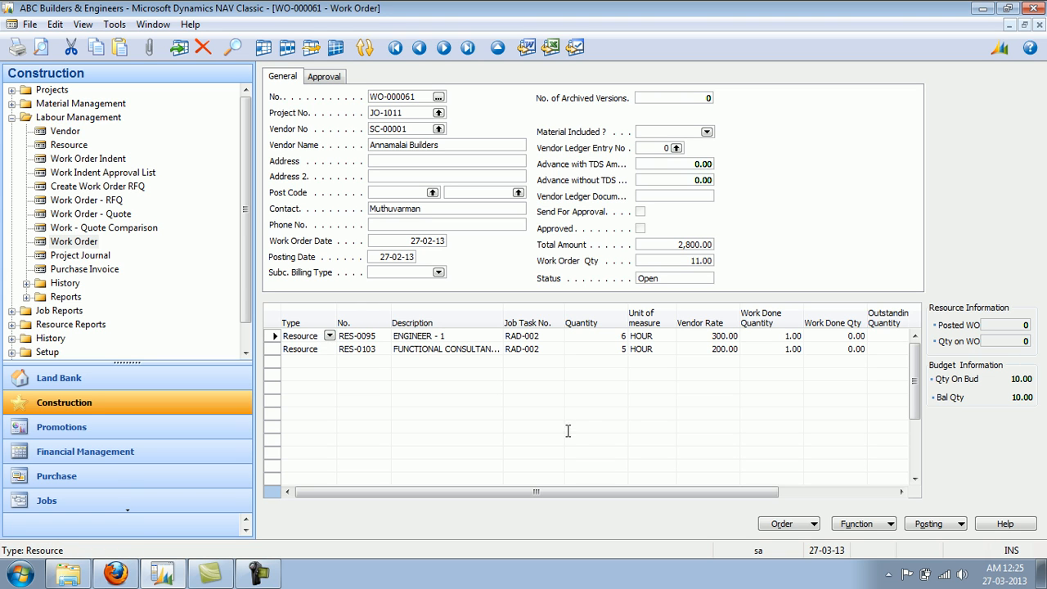
click(872, 527)
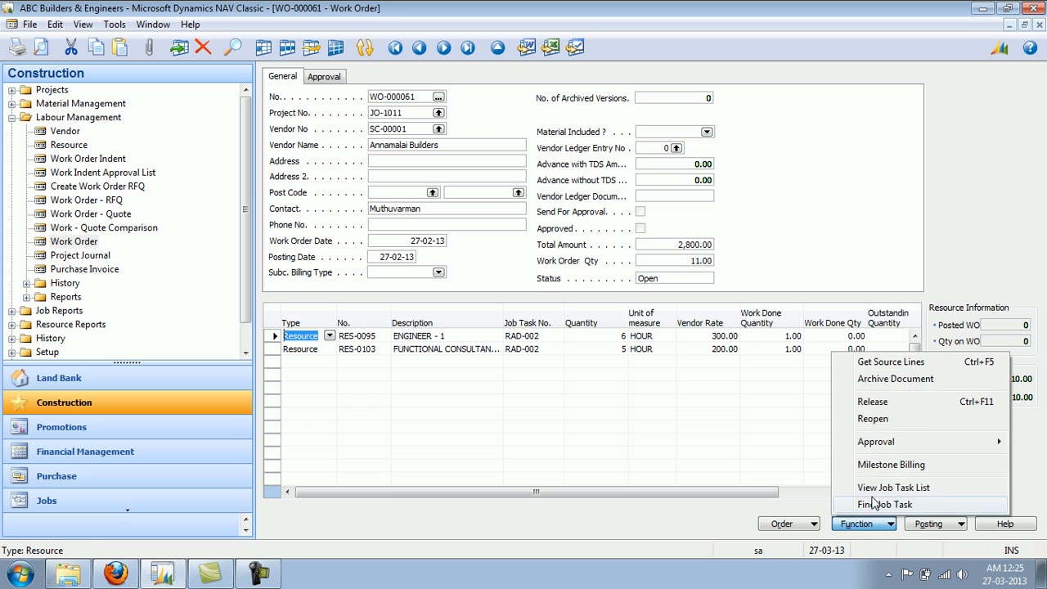
click(876, 464)
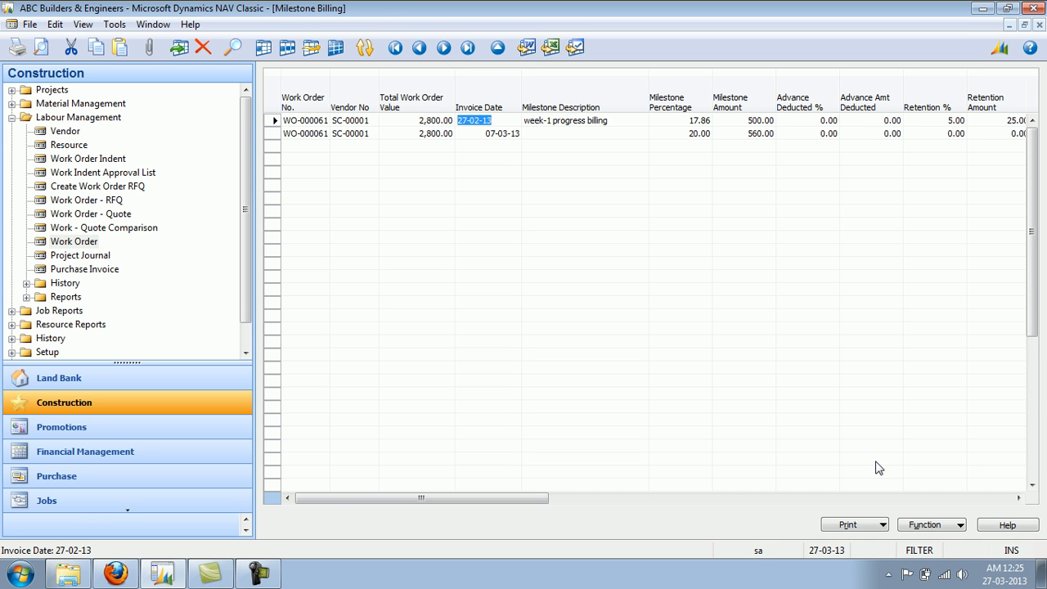
Add a new milestone line described as "stage-3 completed" with a milestone percentage of 25.
key(Down)
key(Down)
key(Left)
key(Right)
key(Right)
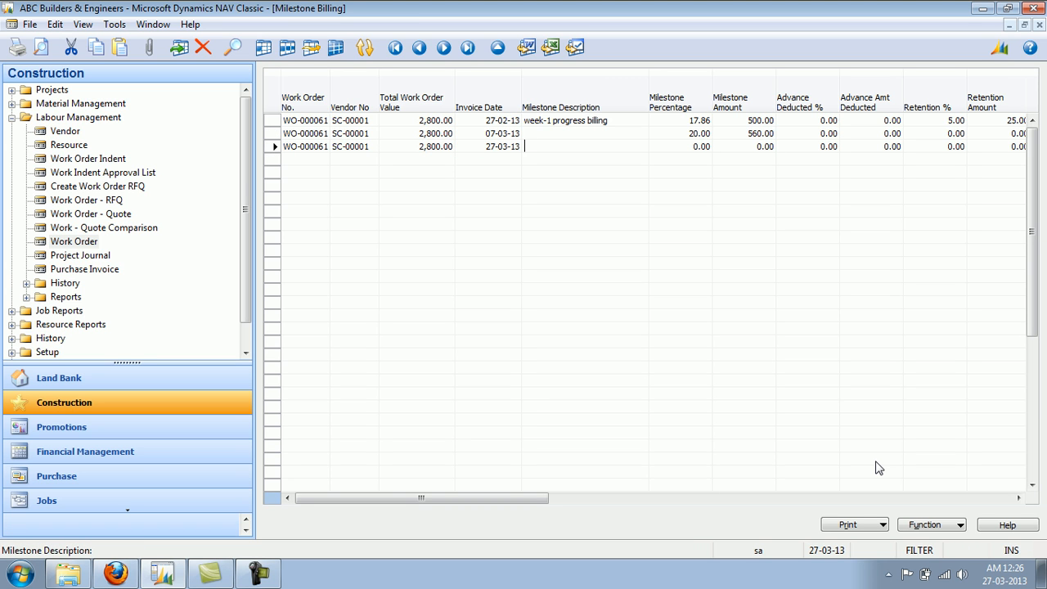
text(stage-3 completed)
key(Tab)
text(25)
key(Tab)
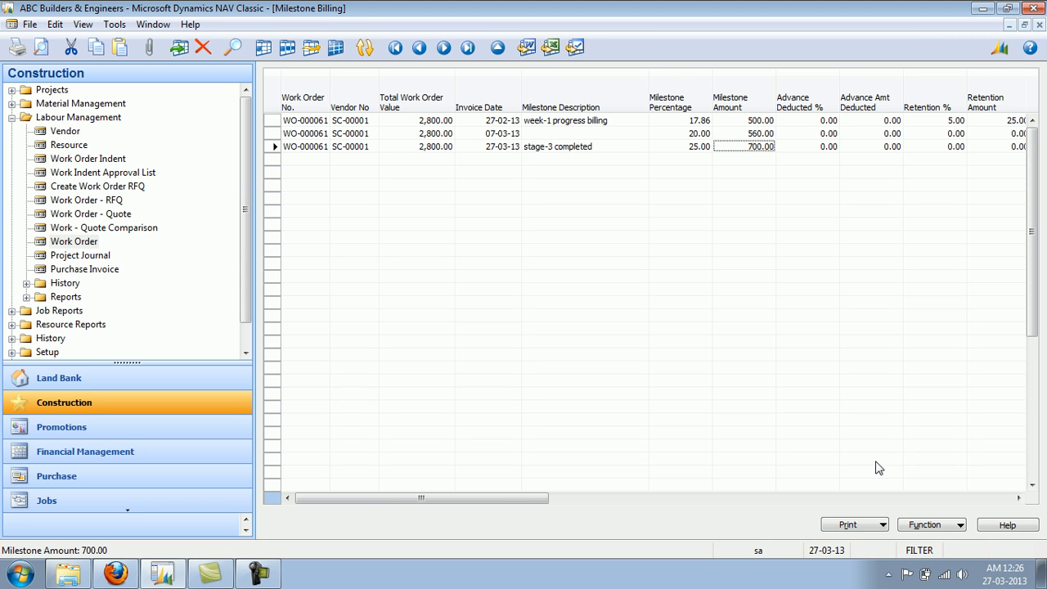
Set the stage-3 milestone's retention to 5% and its admin charges to 1%.
key(Tab)
key(Tab)
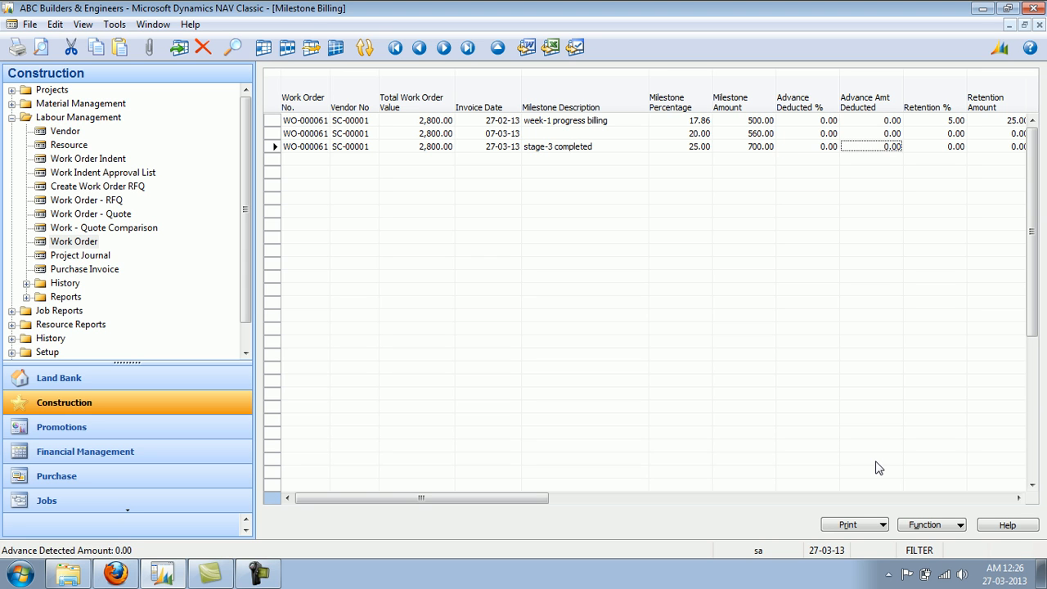
key(Tab)
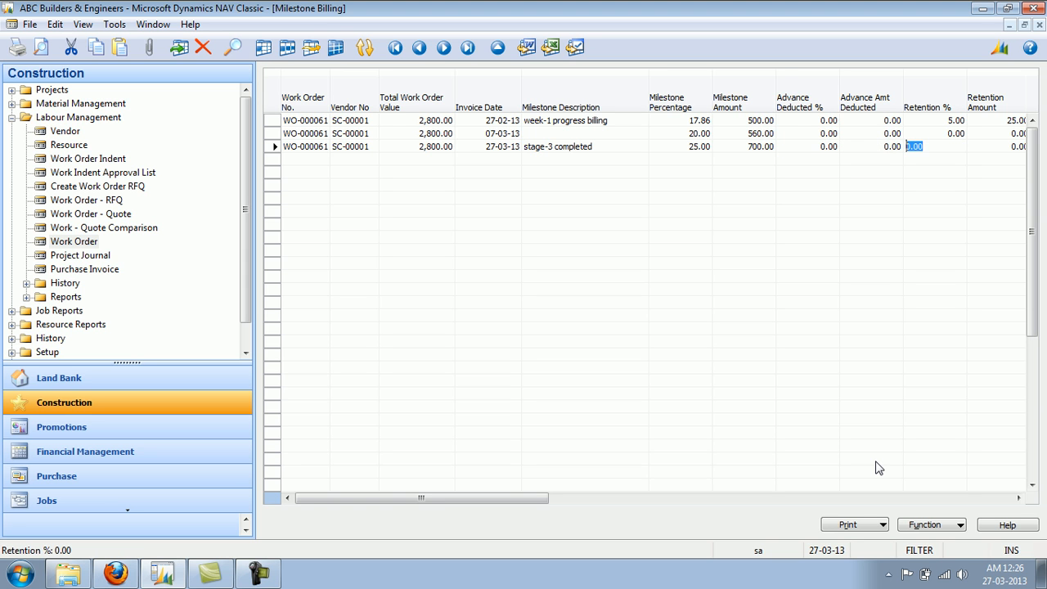
text(5)
key(Tab)
key(Tab)
text(1)
key(Tab)
key(Tab)
key(Tab)
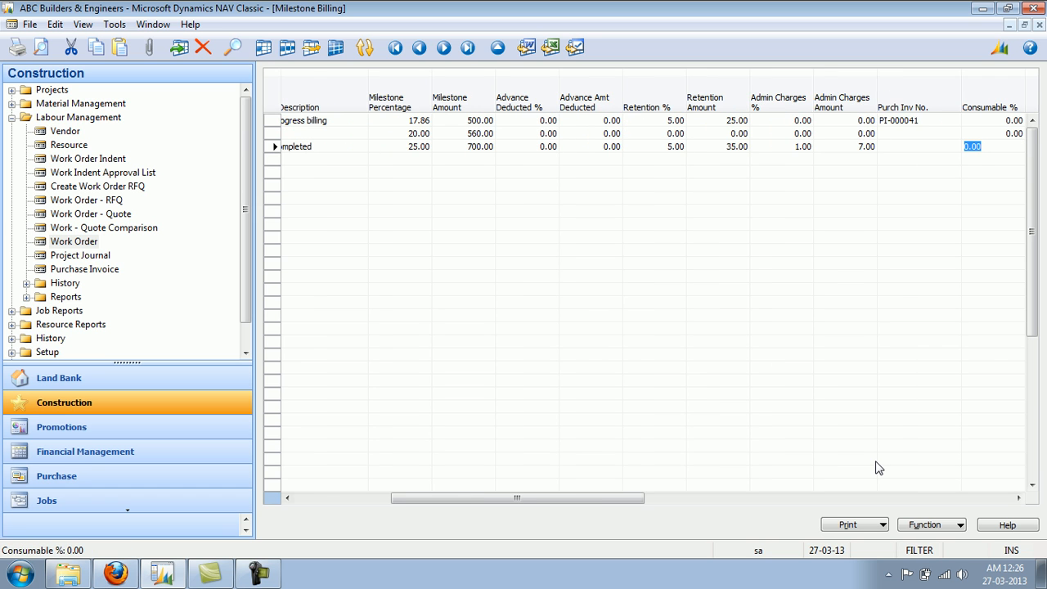
Mark the stage-3 milestone as Passed By and Checked By, leaving consumable and other deductions unset.
key(Tab)
key(Tab)
key(Tab)
key(Tab)
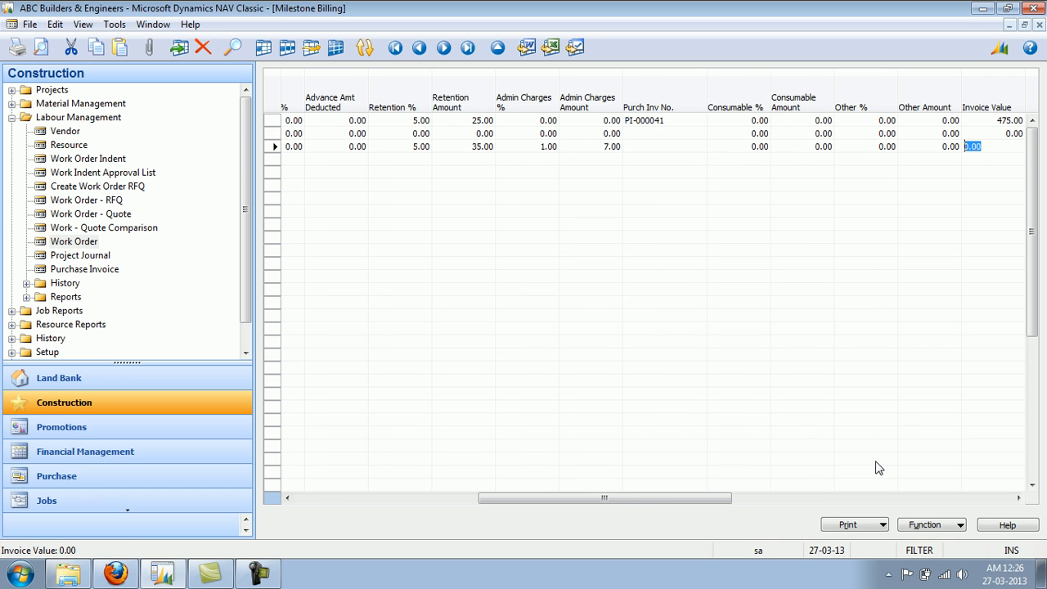
key(space)
key(Tab)
key(Tab)
key(Tab)
key(Tab)
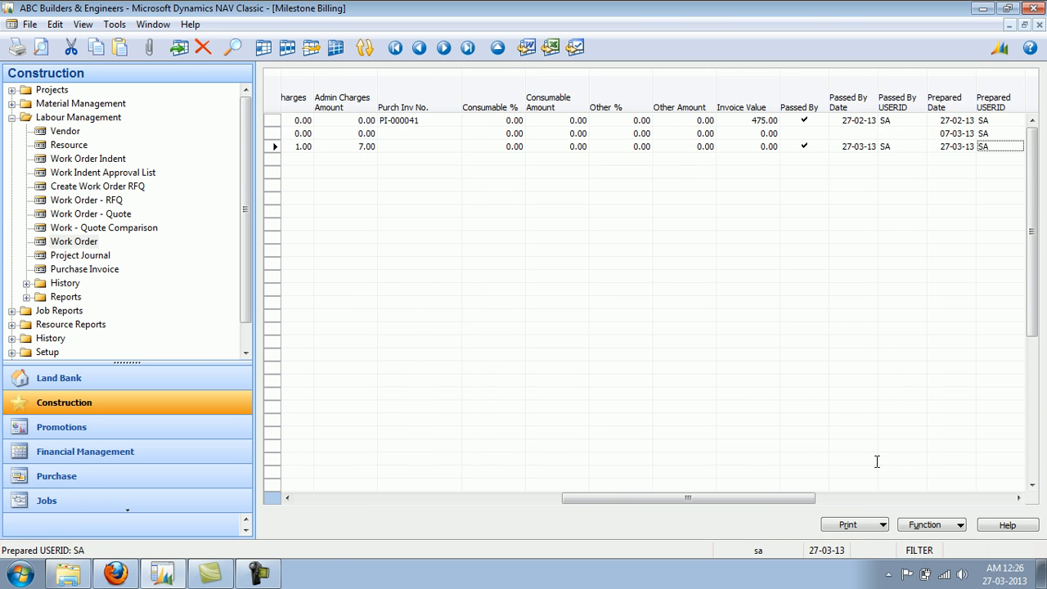
key(Tab)
key(space)
key(Tab)
key(Tab)
key(Tab)
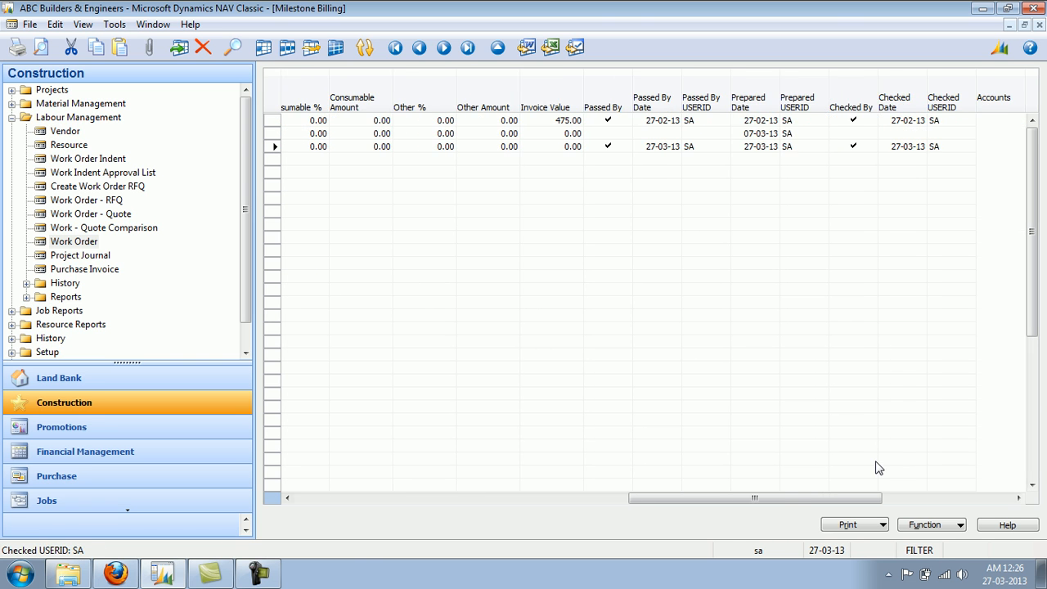
Give the stage-3 milestone Accounts Approval and Payments Approval, and select it for invoicing.
key(space)
key(Tab)
key(Tab)
key(Tab)
key(space)
key(Tab)
key(Tab)
key(Tab)
key(space)
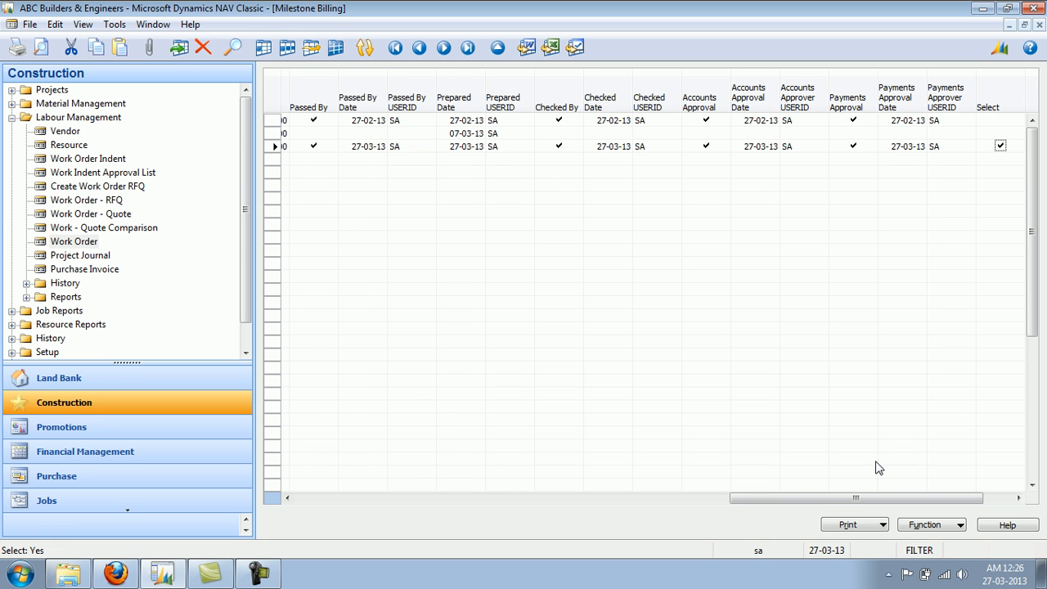
Create the purchase invoice for the selected stage-3 milestone and go back to its milestone percentage.
click(938, 524)
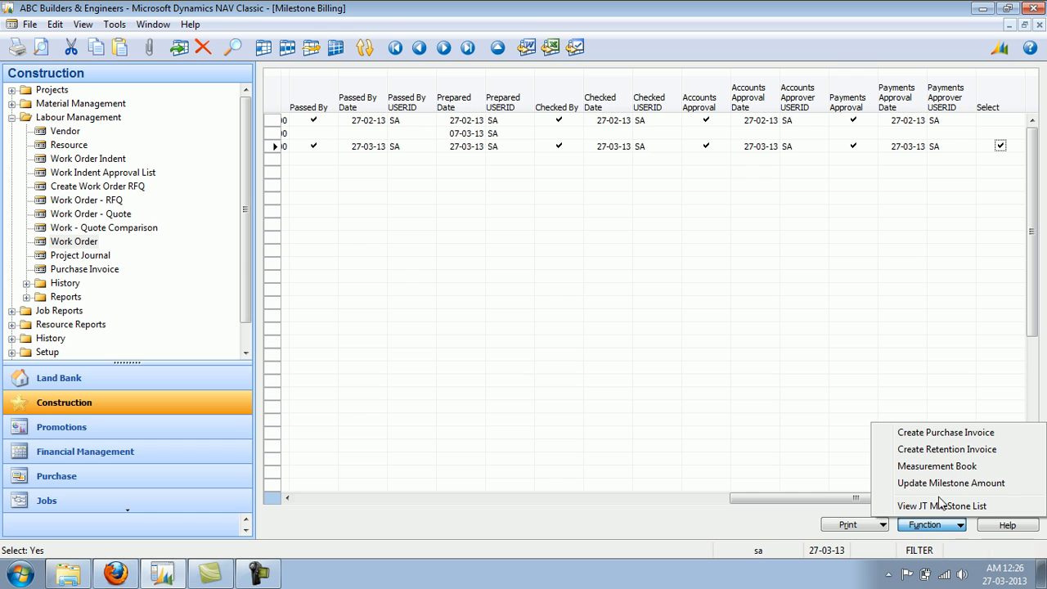
click(937, 433)
click(532, 341)
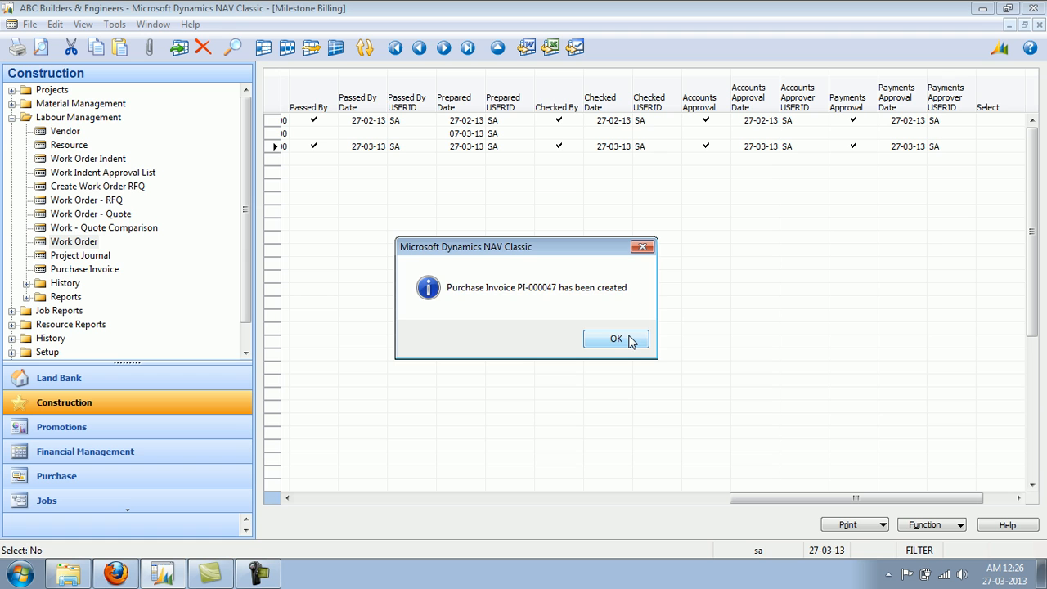
click(615, 338)
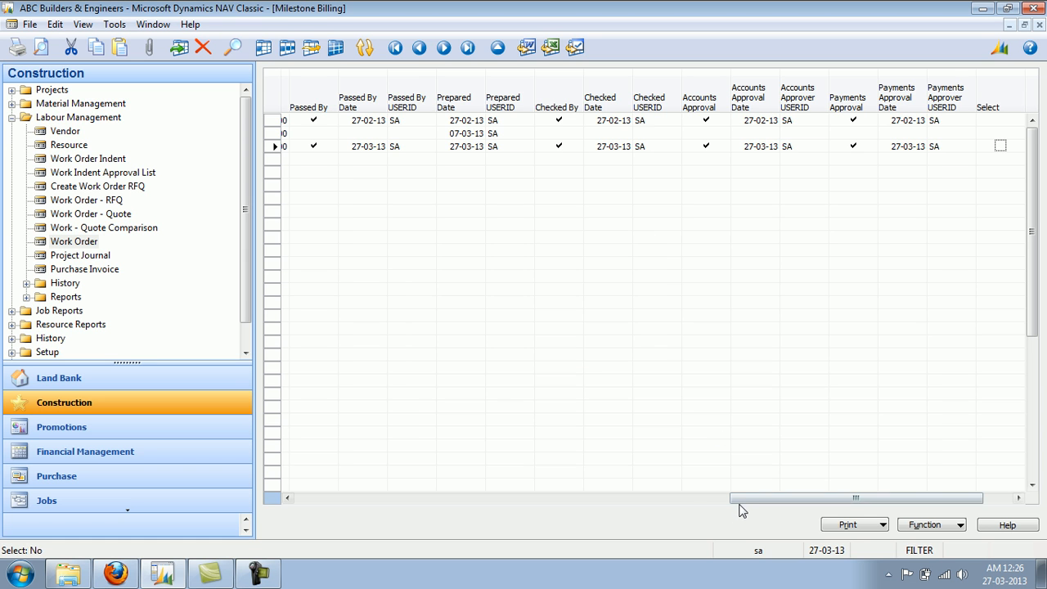
drag(744, 501, 266, 487)
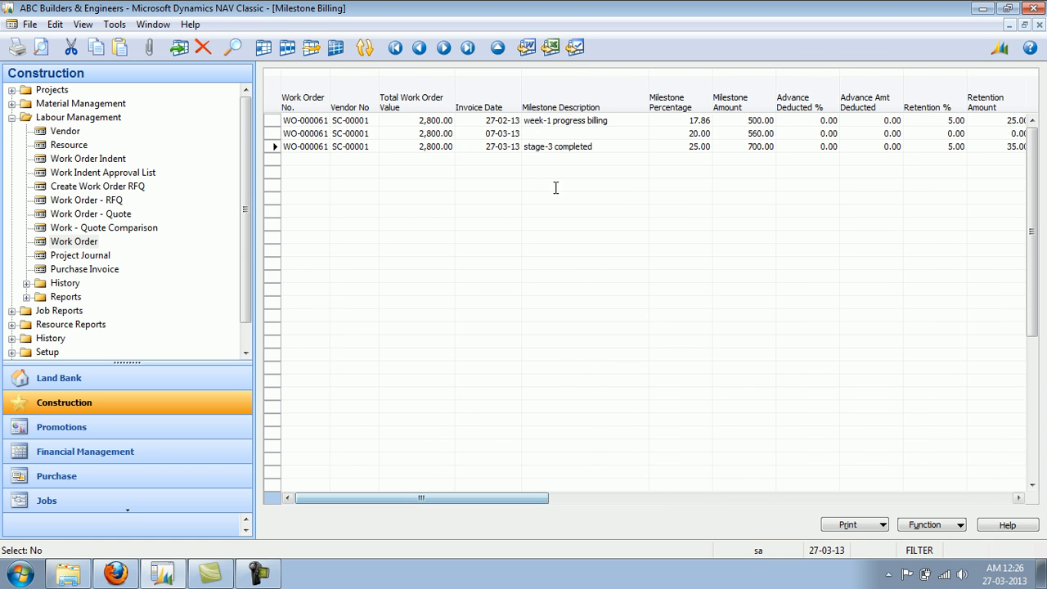
click(693, 147)
click(684, 147)
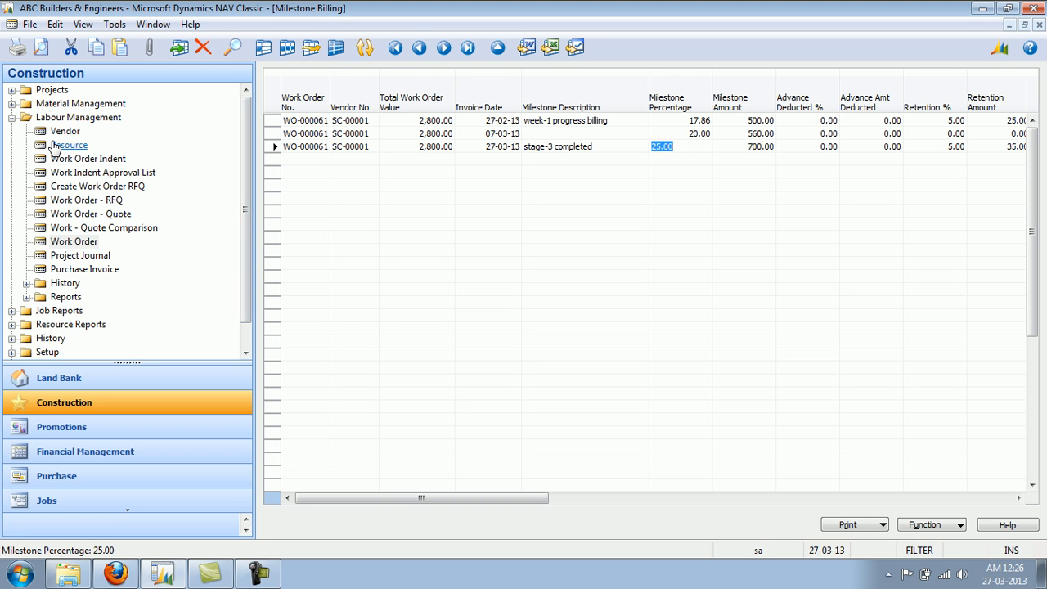
Preview the labour management report WO wise Material Consumption for work order PWI-000005.
click(27, 297)
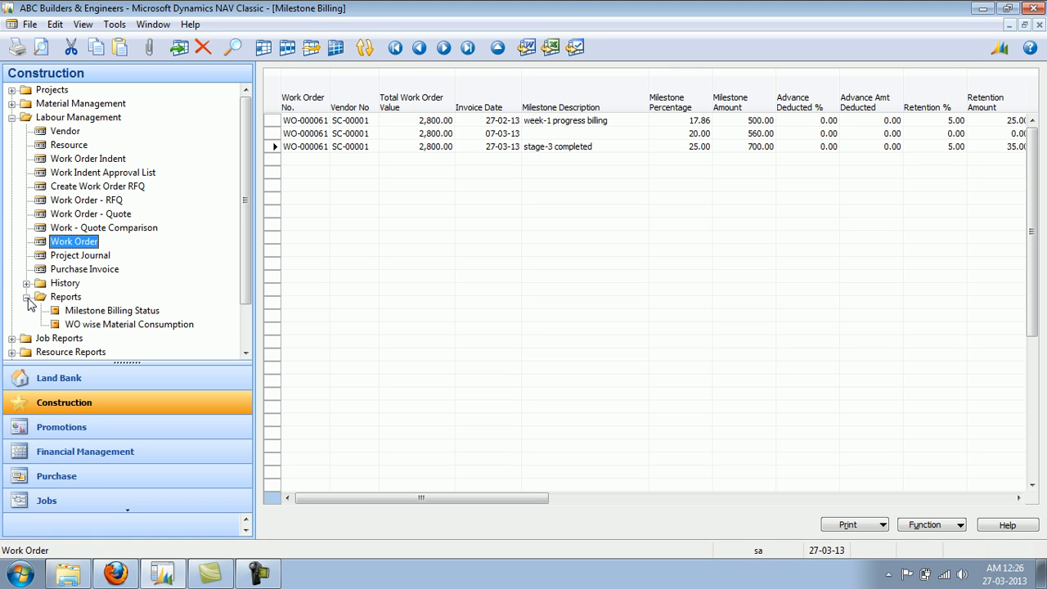
click(97, 326)
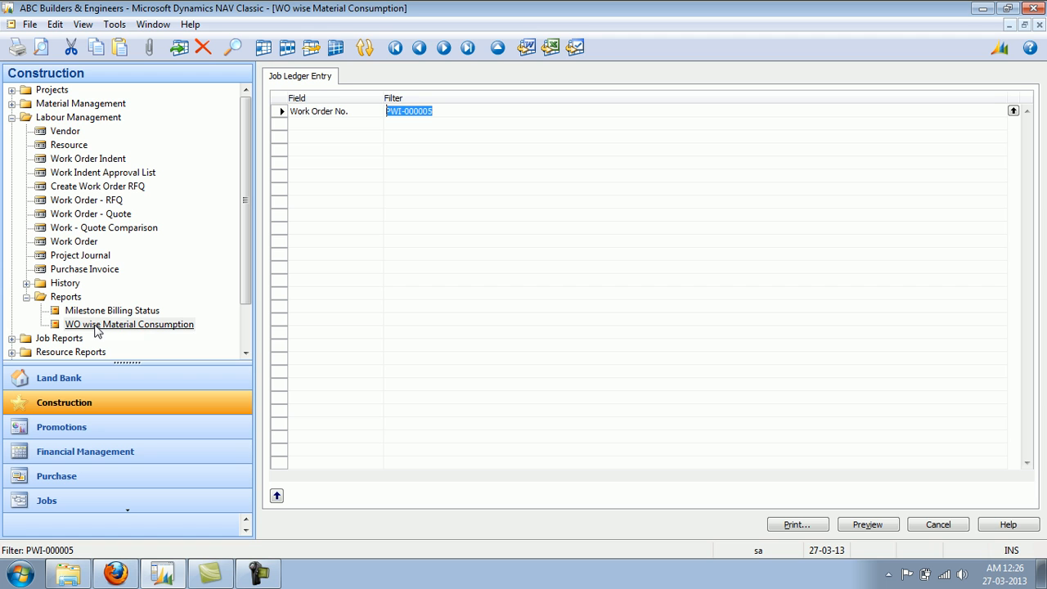
click(868, 524)
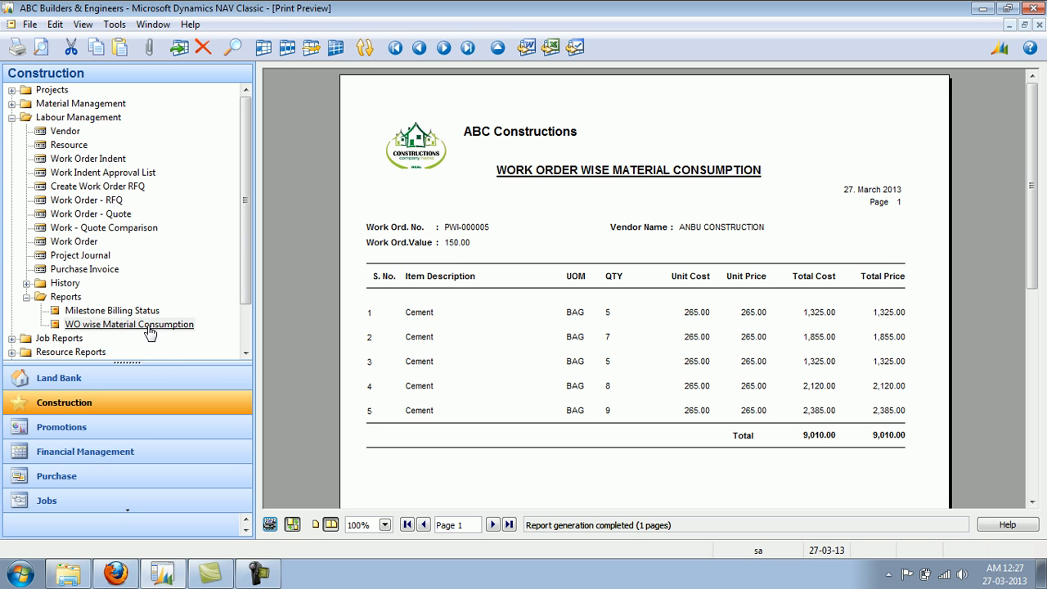
click(26, 296)
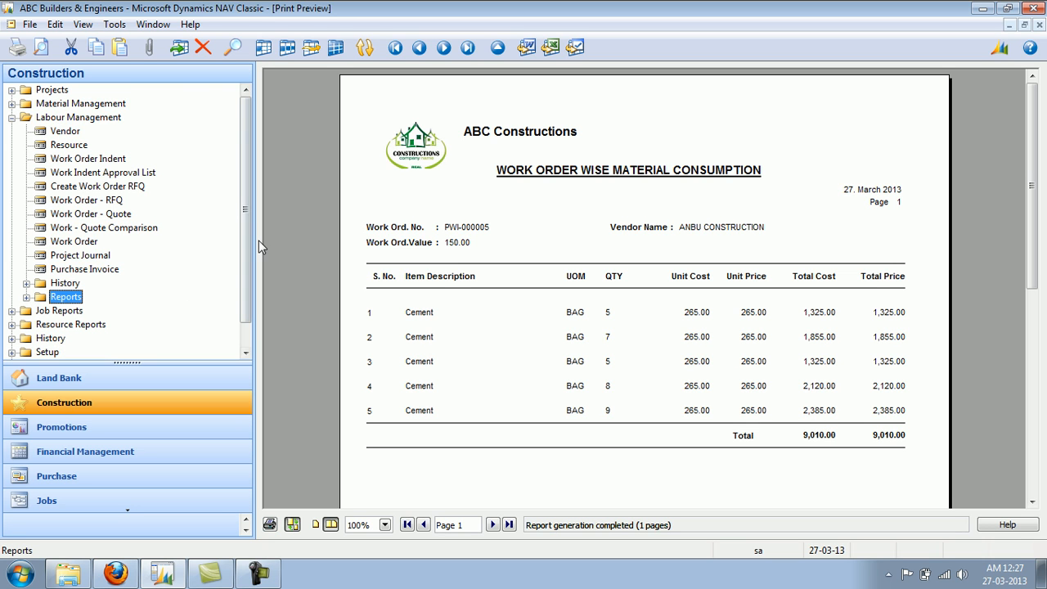
click(12, 118)
click(12, 118)
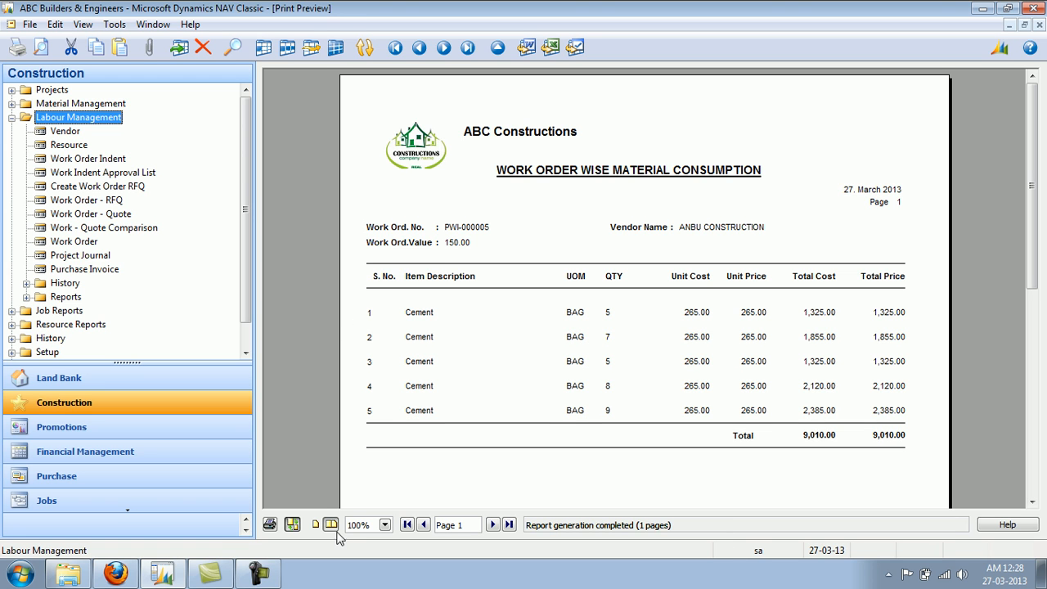
click(259, 572)
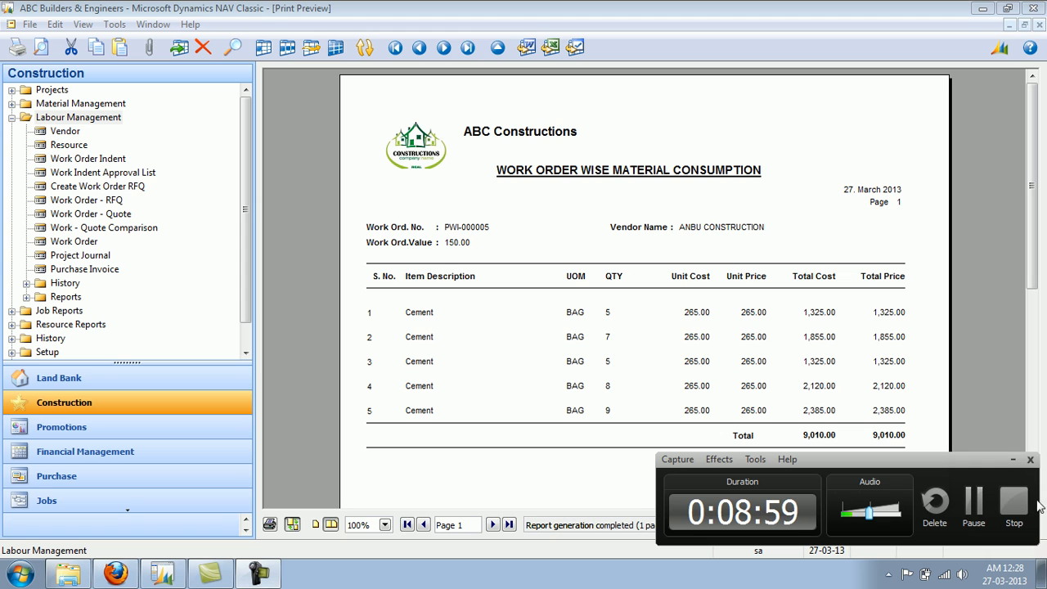